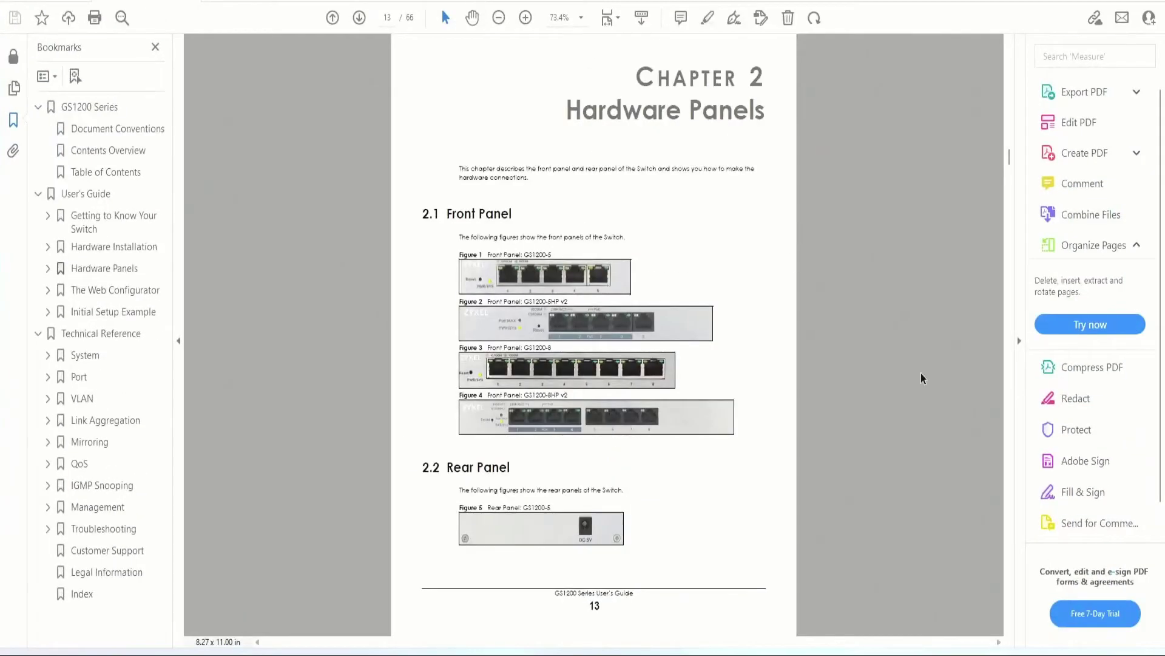
Highlight the GS1200-5 and GS1200-8 model names in Figures 1 and 3.
{"action": "left_click_drag", "start_coordinate": [552, 255], "coordinate": [525, 251]}
{"action": "scroll", "coordinate": [613, 398], "scroll_direction": "up", "scroll_amount": 3}
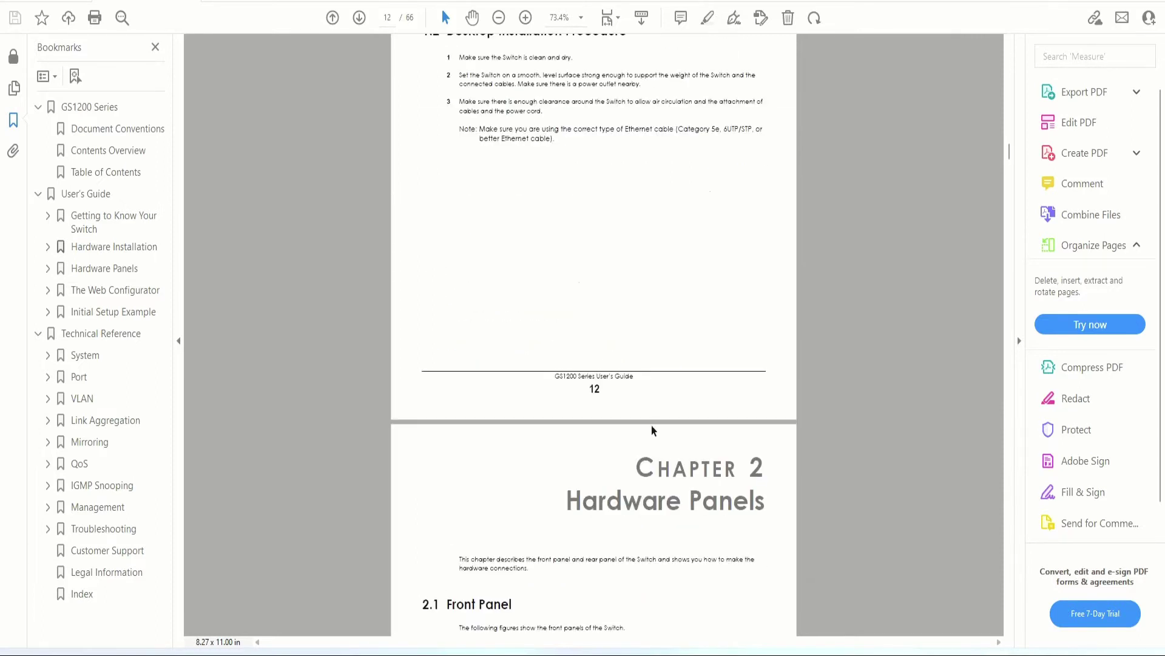
{"action": "scroll", "coordinate": [586, 432], "scroll_direction": "down", "scroll_amount": 3}
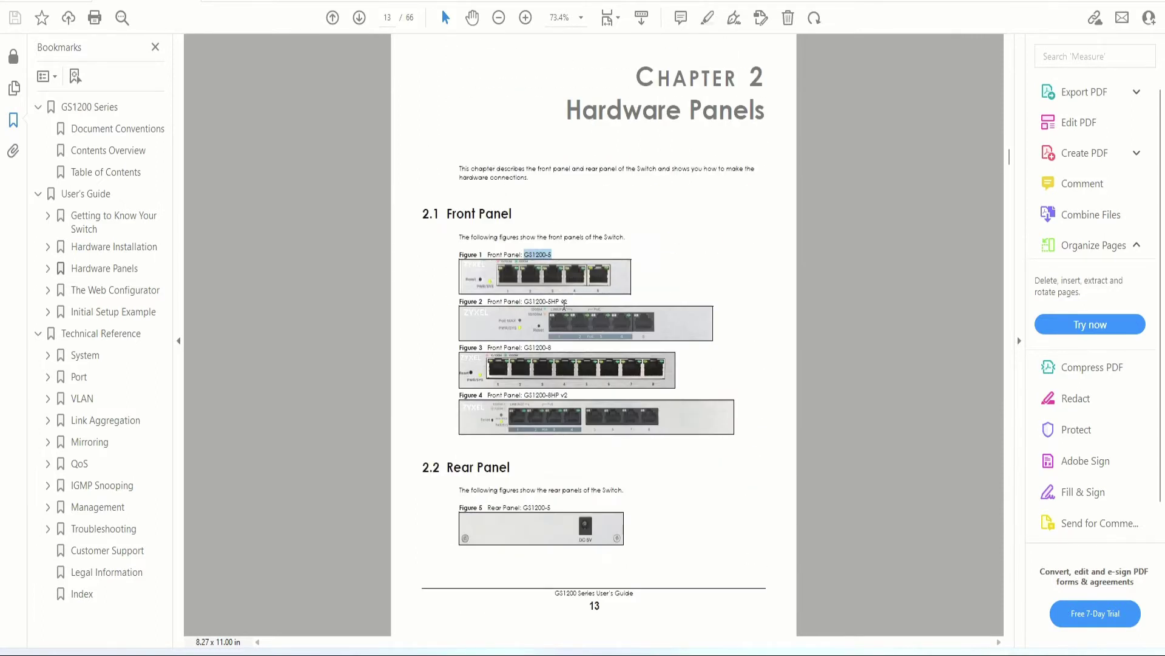
{"action": "left_click_drag", "start_coordinate": [551, 348], "coordinate": [526, 349]}
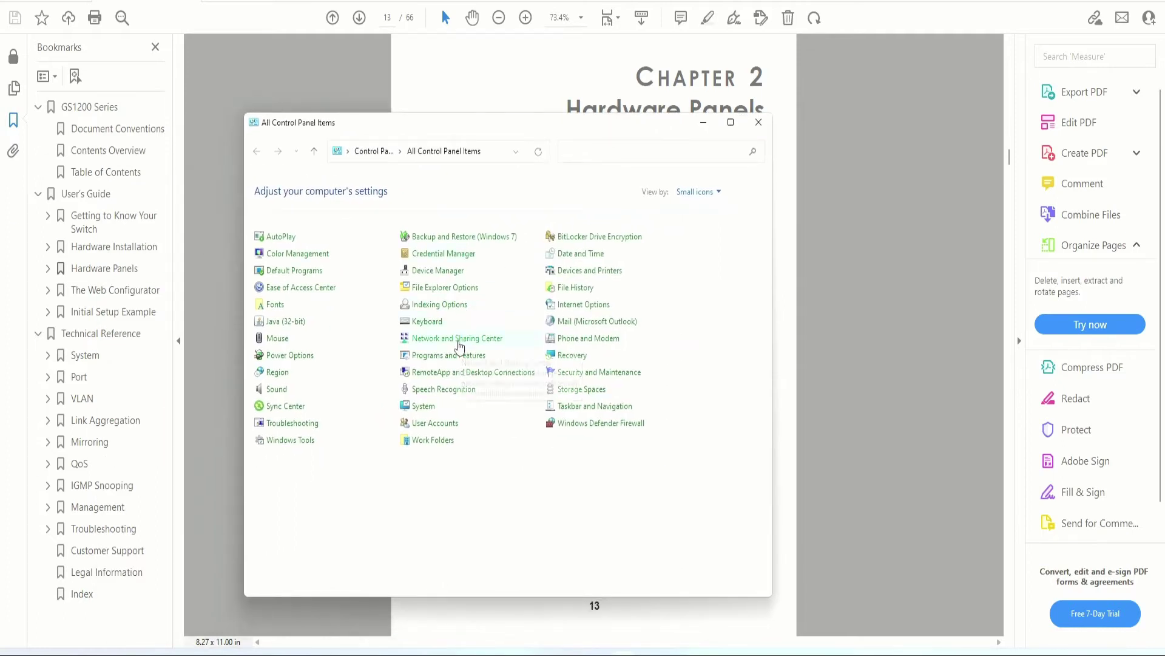
Bring up the Ethernet 4 connection's properties from Network and Sharing Center.
{"action": "left_click", "coordinate": [458, 340]}
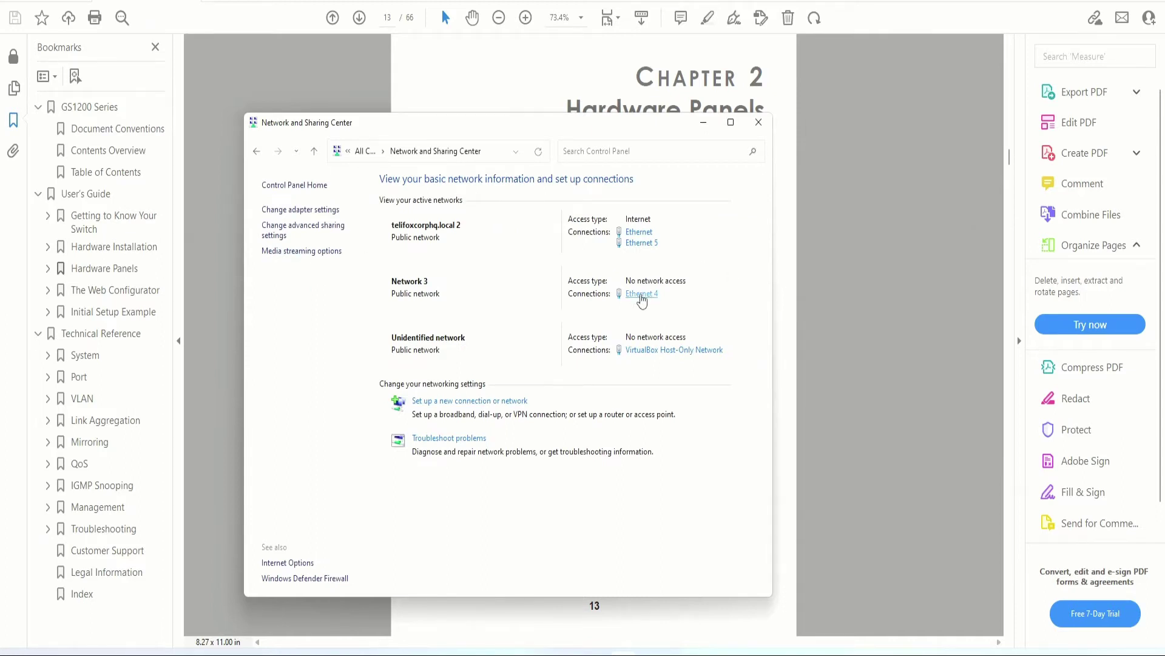
{"action": "left_click", "coordinate": [642, 295]}
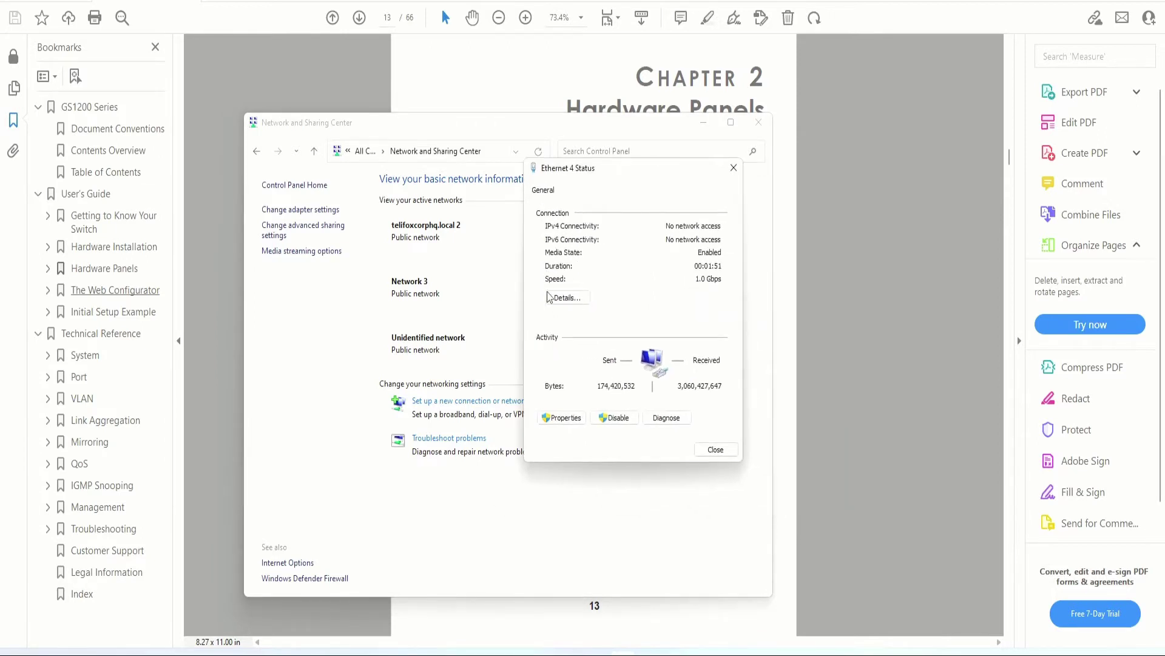
{"action": "left_click", "coordinate": [562, 297]}
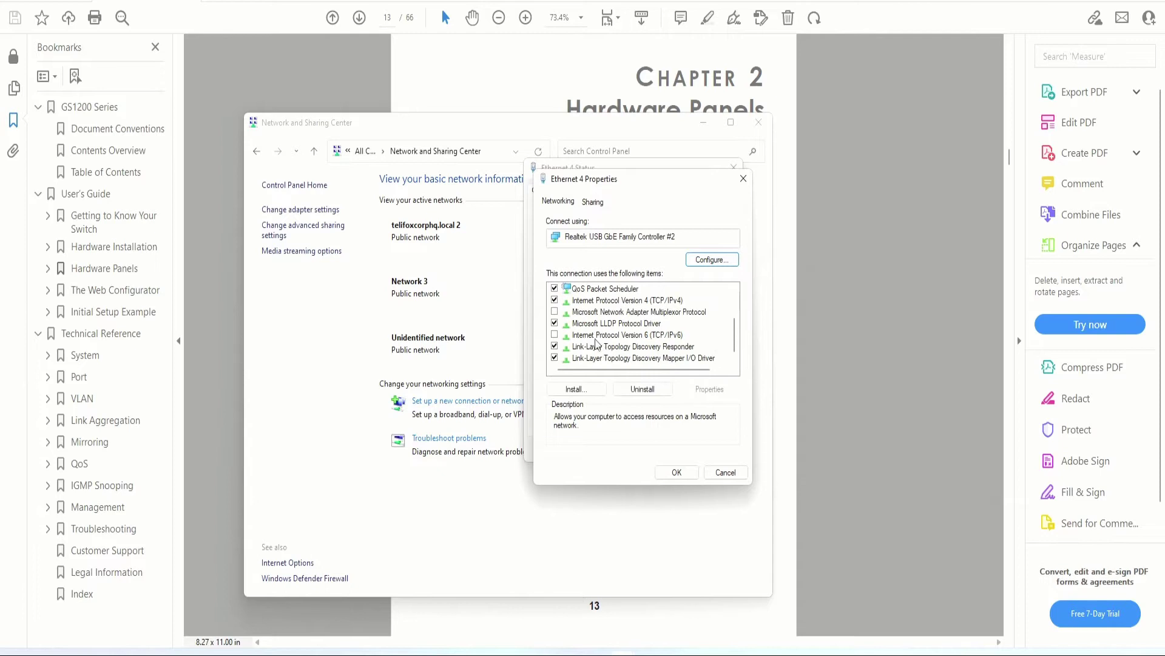
Set Ethernet 4 IPv4 manually to 192.168.1.33, mask 255.255.255.0, gateway 192.168.1.3.
{"action": "double_click", "coordinate": [600, 301]}
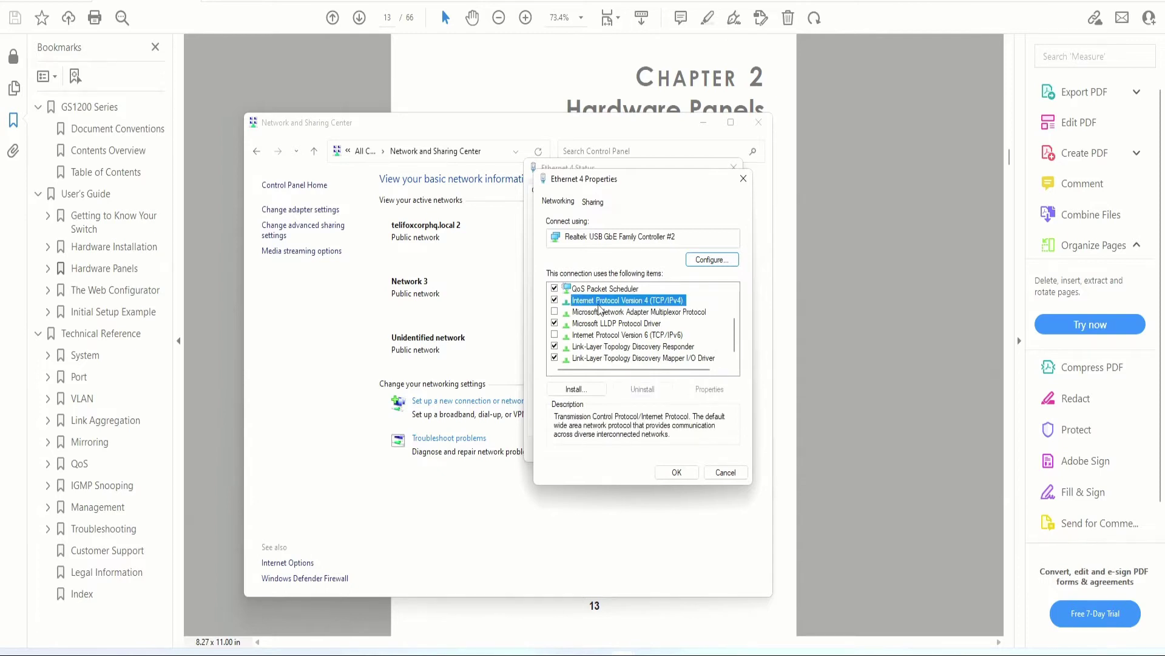
{"action": "left_click", "coordinate": [613, 329]}
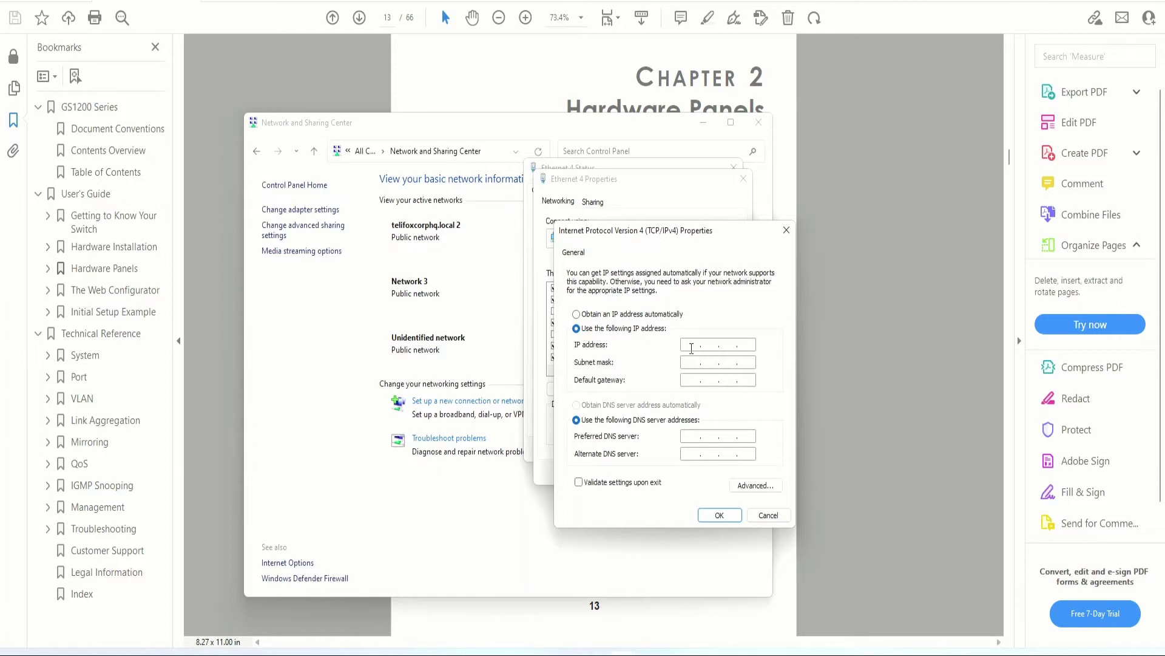
{"action": "type", "text": "192"}
{"action": "type", "text": "168.1.33"}
{"action": "key", "text": "Tab"}
{"action": "key", "text": "Tab"}
{"action": "type", "text": "1921681.3"}
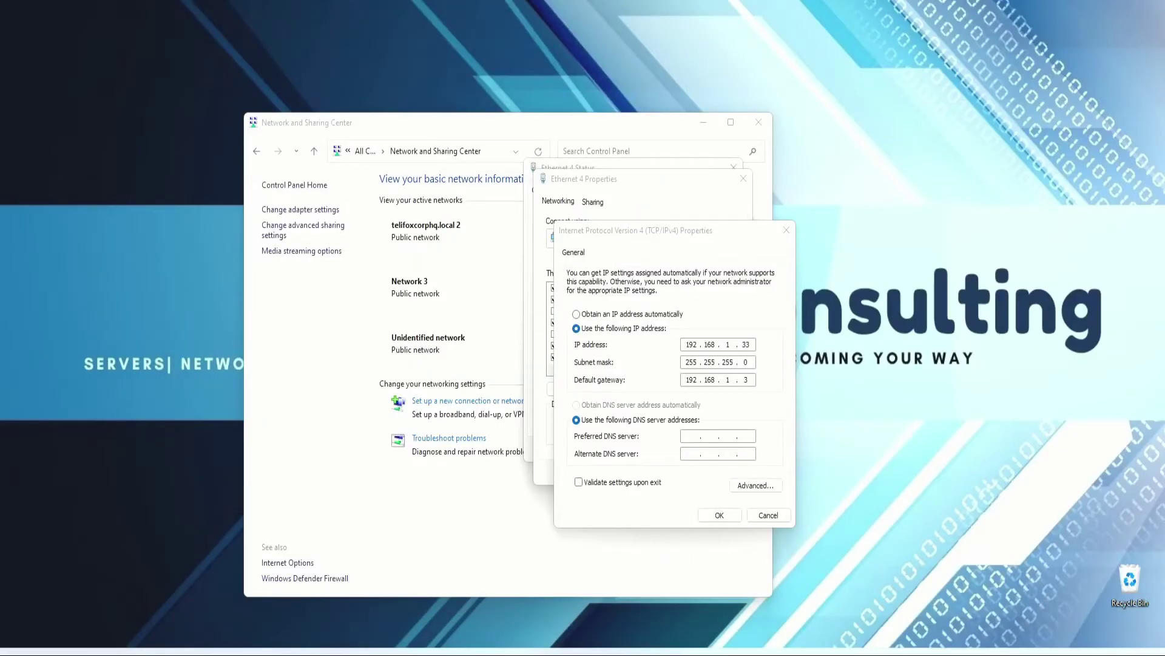
{"action": "left_click", "coordinate": [763, 383]}
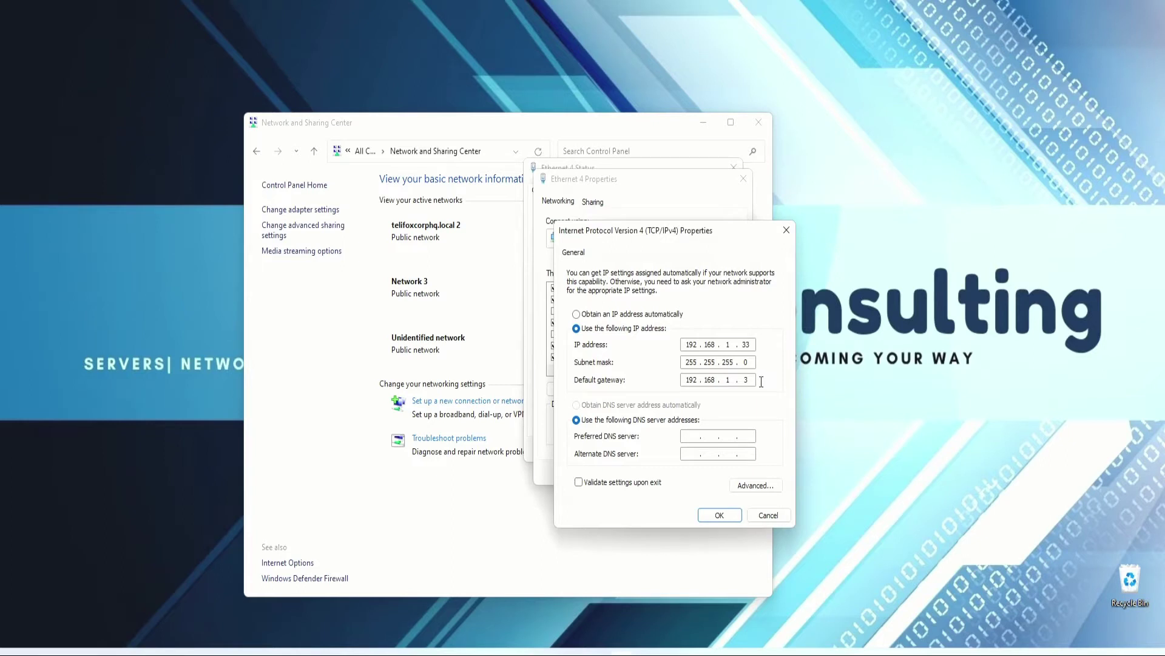
{"action": "left_click_drag", "start_coordinate": [679, 233], "coordinate": [399, 61]}
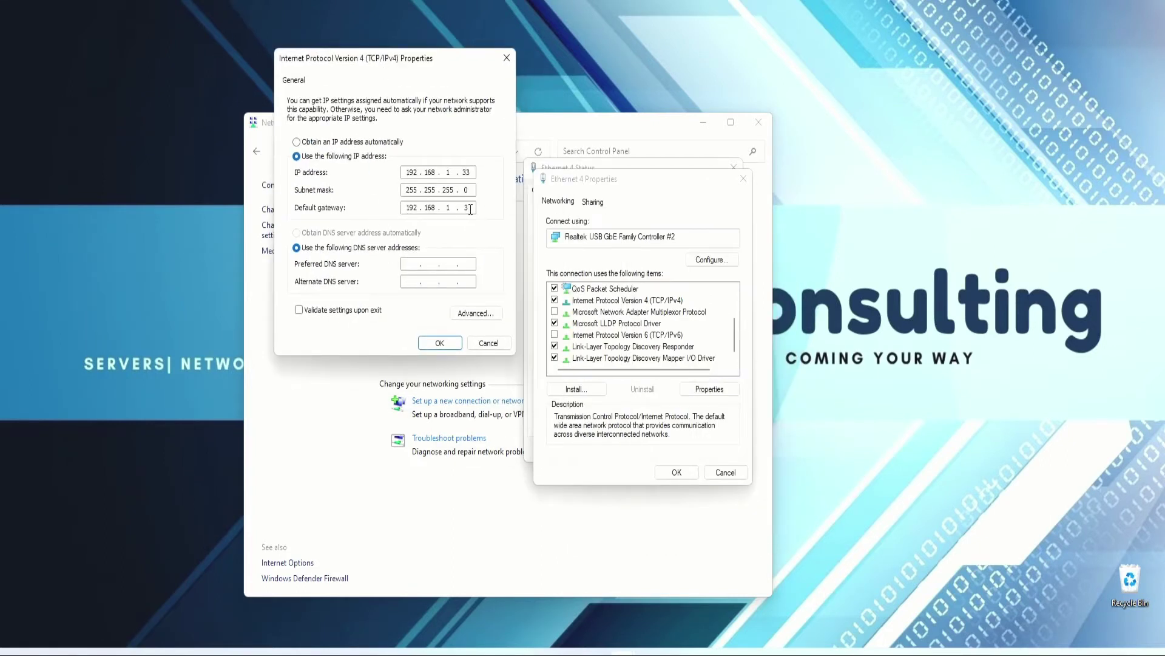
{"action": "double_click", "coordinate": [466, 208]}
{"action": "left_click", "coordinate": [435, 208]}
{"action": "left_click", "coordinate": [440, 343]}
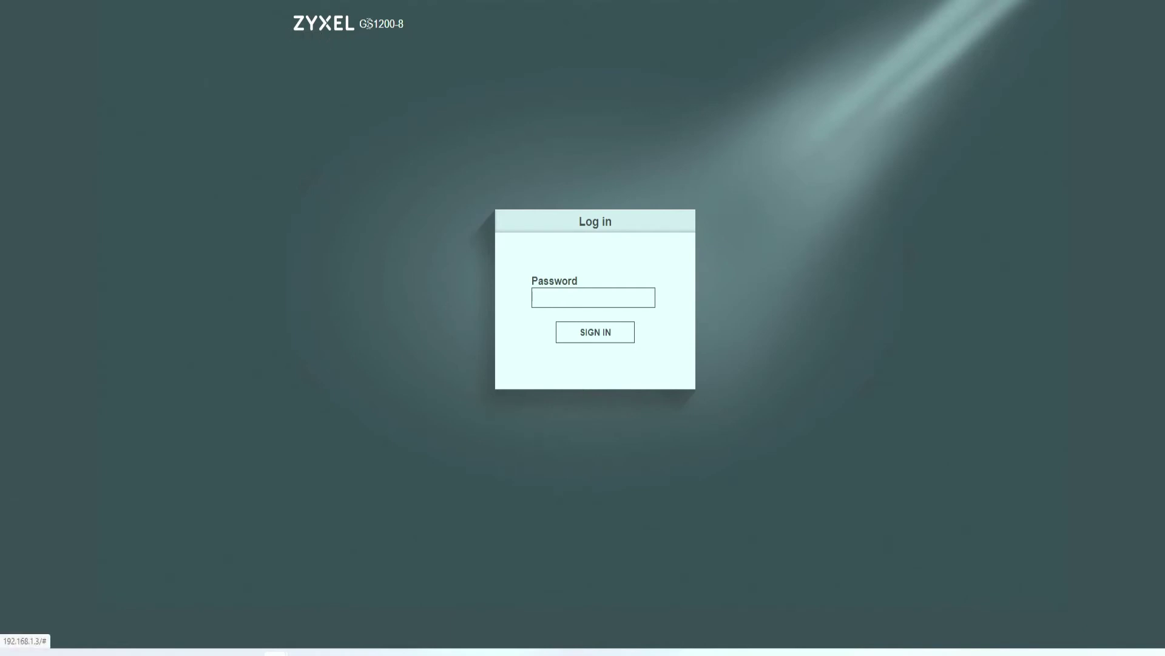
Log in to the GS1200-8 web page with the default admin password.
{"action": "left_click_drag", "start_coordinate": [293, 25], "coordinate": [378, 25]}
{"action": "left_click", "coordinate": [559, 299]}
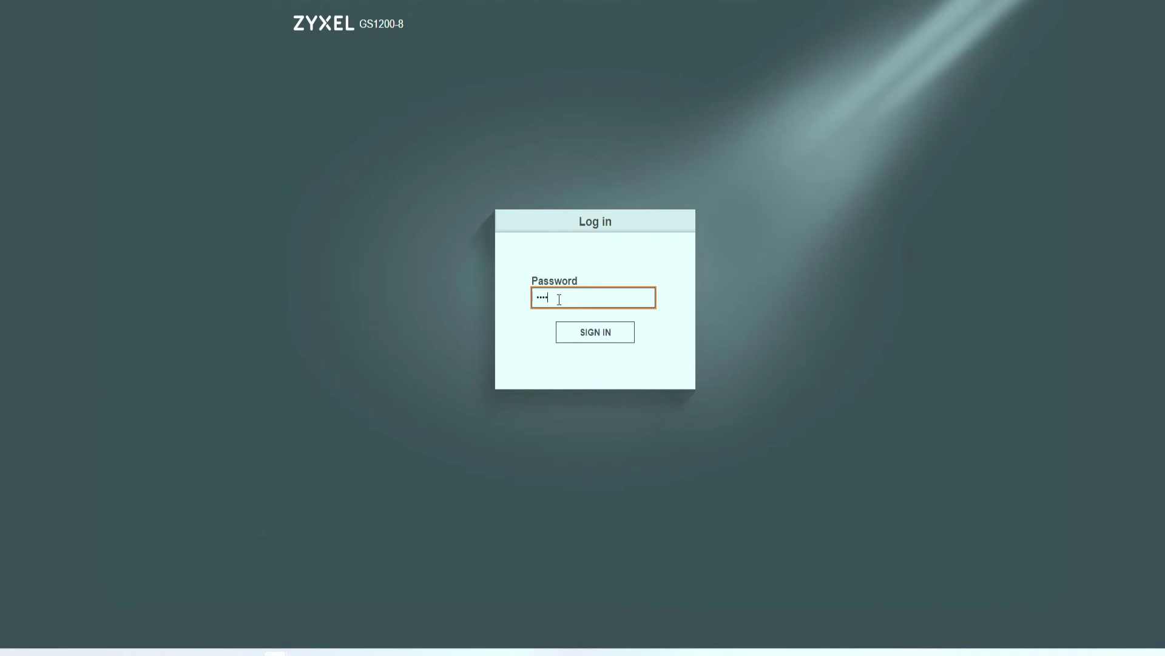
{"action": "key", "text": "Return"}
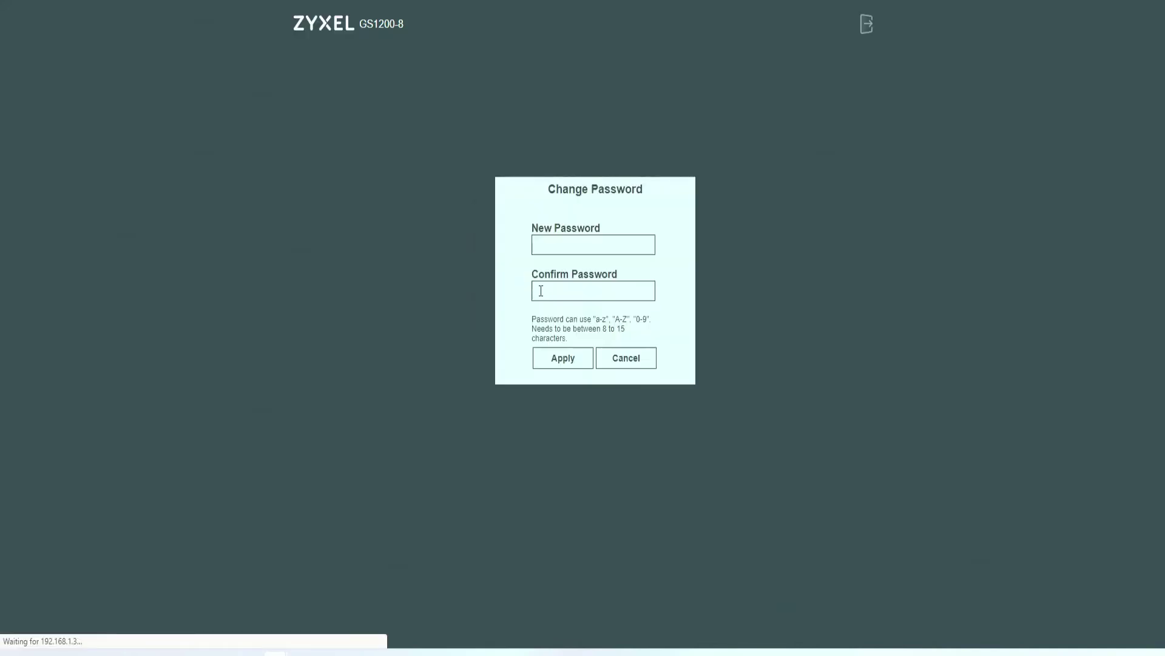
Apply a new 8–15 character admin password, then go to the Port settings page.
{"action": "left_click", "coordinate": [566, 242]}
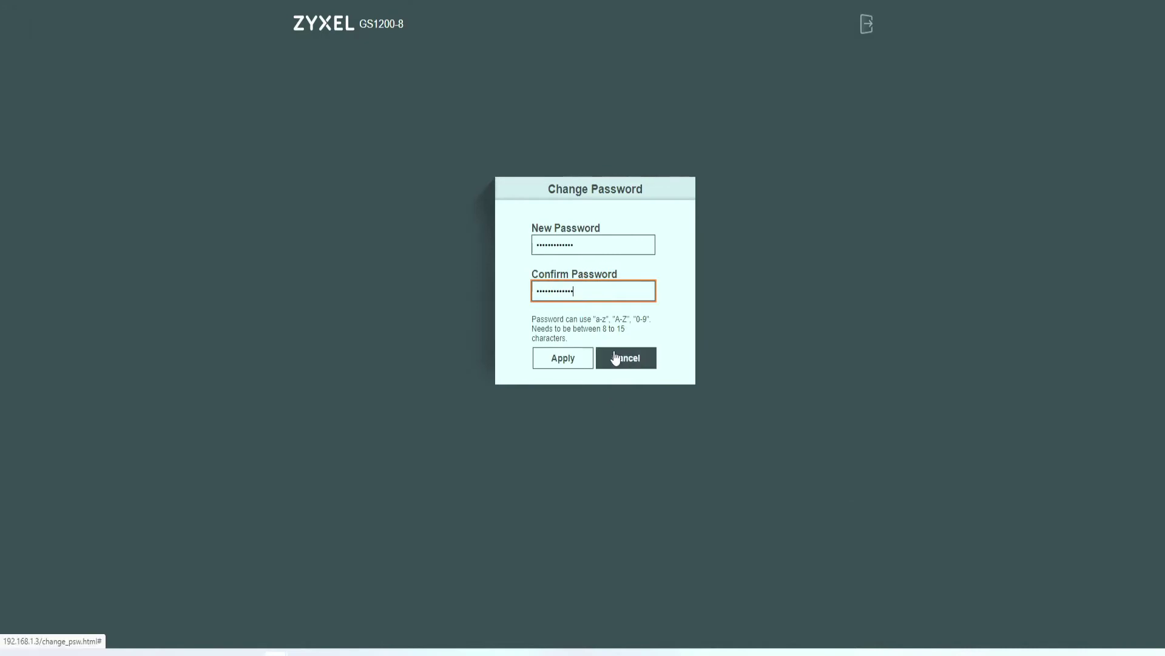
{"action": "left_click", "coordinate": [564, 358]}
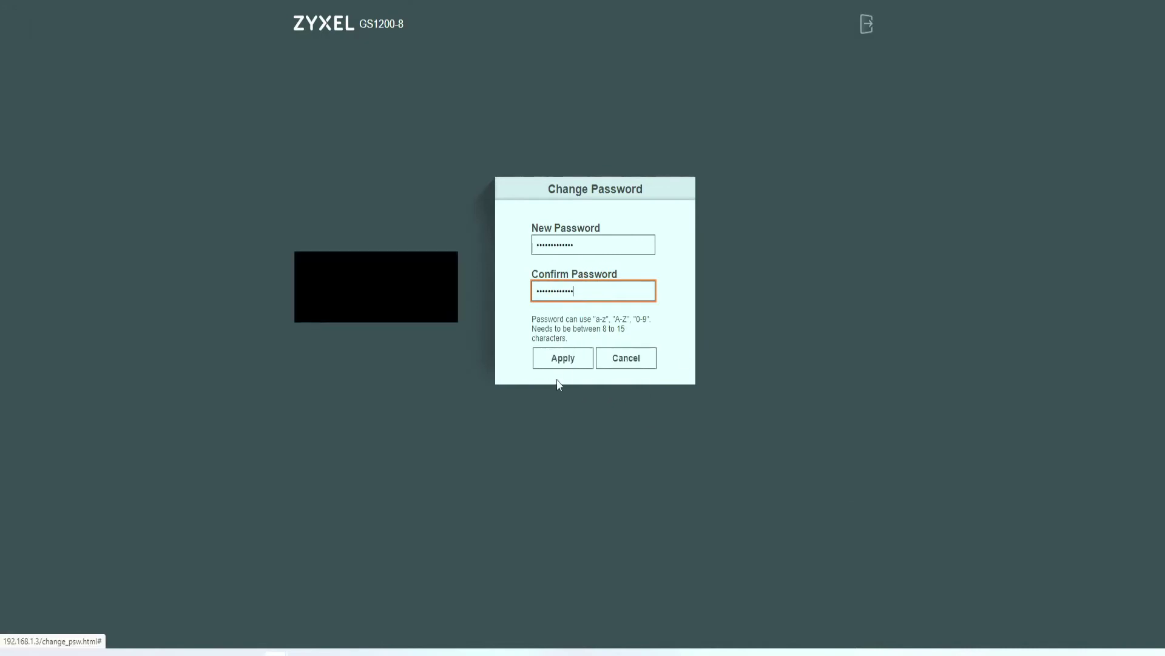
{"action": "left_click", "coordinate": [561, 363]}
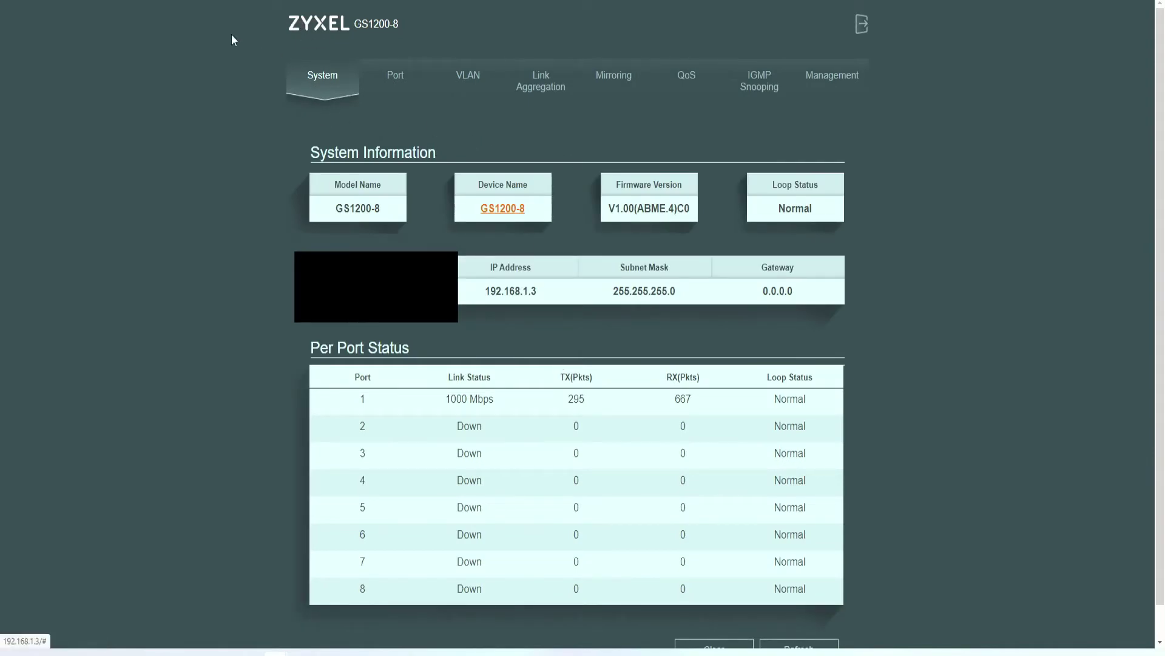
{"action": "left_click_drag", "start_coordinate": [445, 401], "coordinate": [703, 402]}
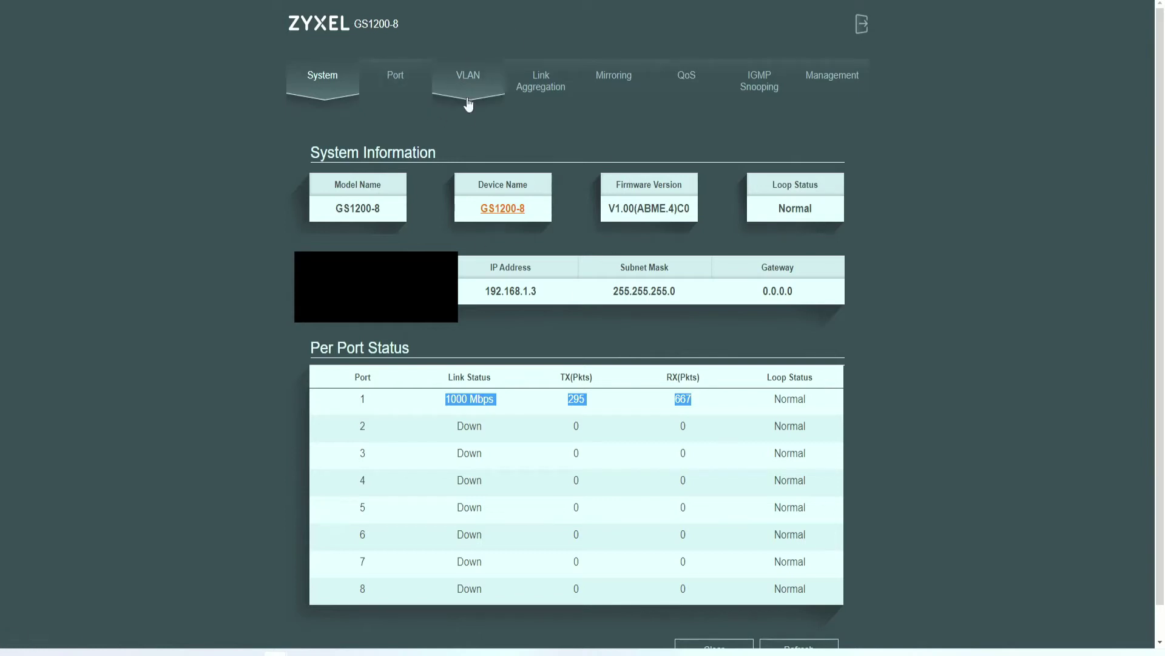
{"action": "left_click", "coordinate": [401, 82]}
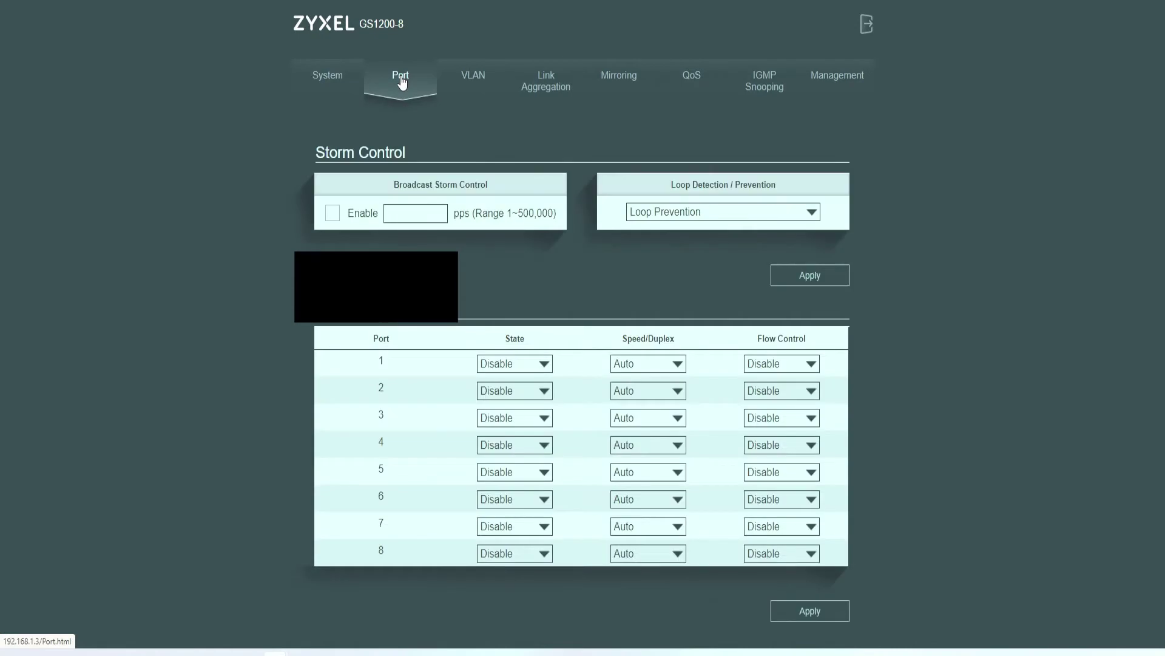
Enable broadcast storm control at 5000 pps with Loop Prevention and apply it.
{"action": "left_click", "coordinate": [333, 213]}
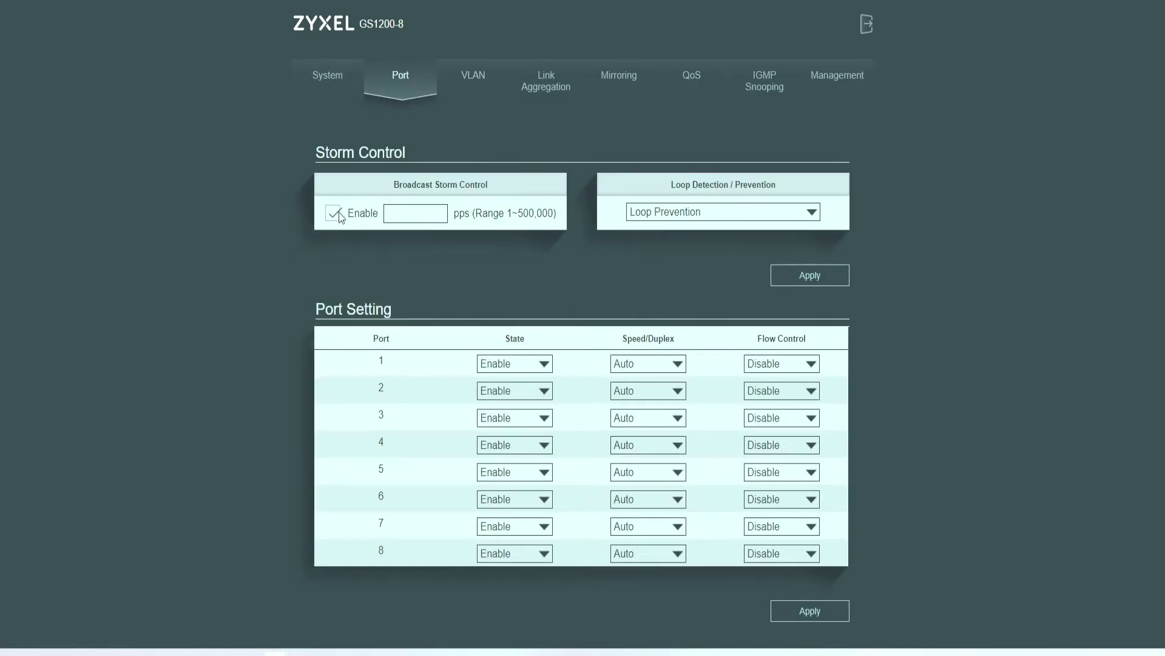
{"action": "left_click", "coordinate": [425, 212]}
{"action": "type", "text": "1"}
{"action": "type", "text": "1"}
{"action": "type", "text": "5000"}
{"action": "left_click", "coordinate": [665, 217]}
{"action": "left_click", "coordinate": [665, 213]}
{"action": "left_click_drag", "start_coordinate": [403, 411], "coordinate": [424, 366]}
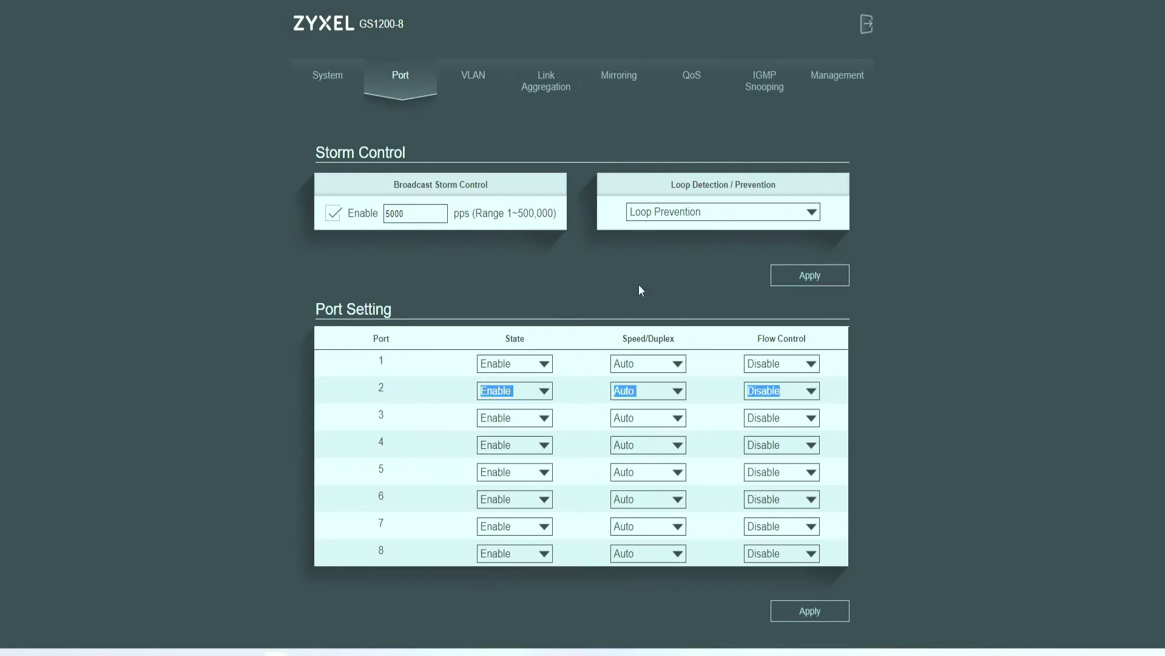
{"action": "left_click", "coordinate": [649, 267]}
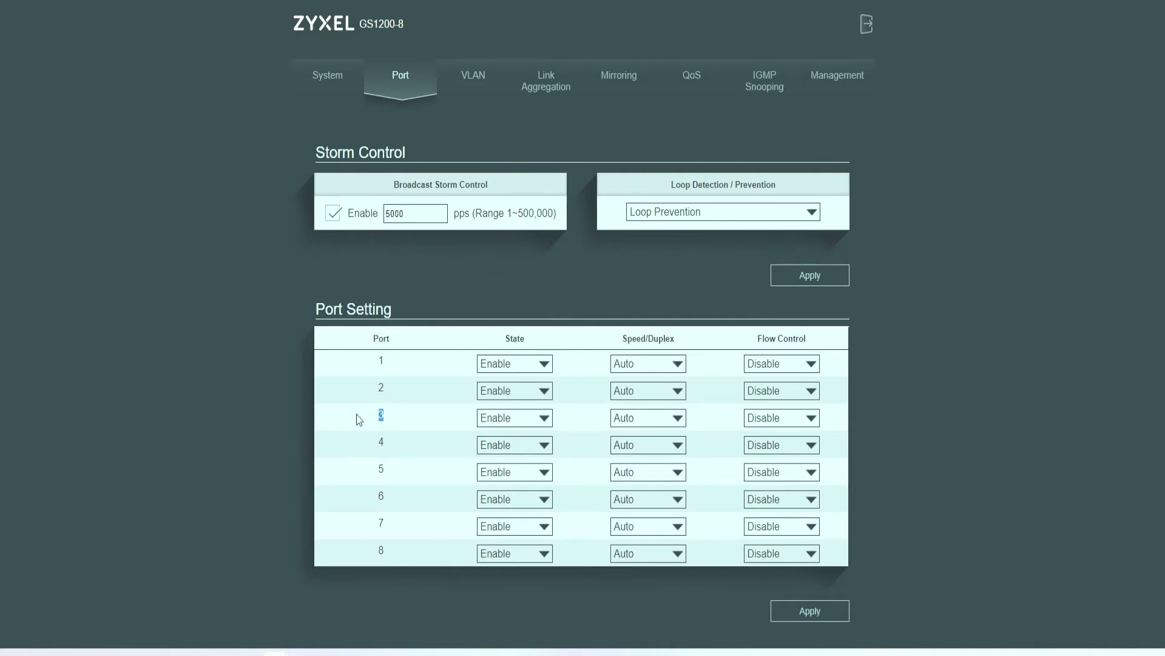
{"action": "left_click", "coordinate": [796, 278]}
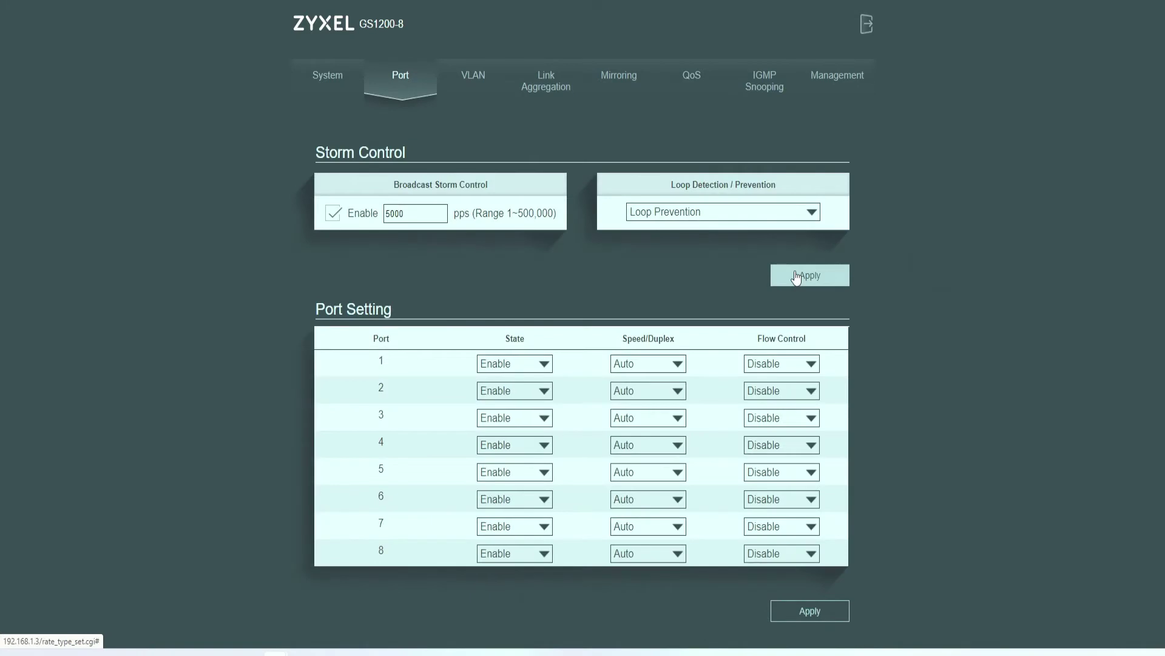
Set Flow Control to Enable on ports 1 through 8.
{"action": "left_click", "coordinate": [795, 363]}
{"action": "left_click", "coordinate": [769, 396]}
{"action": "left_click", "coordinate": [780, 418]}
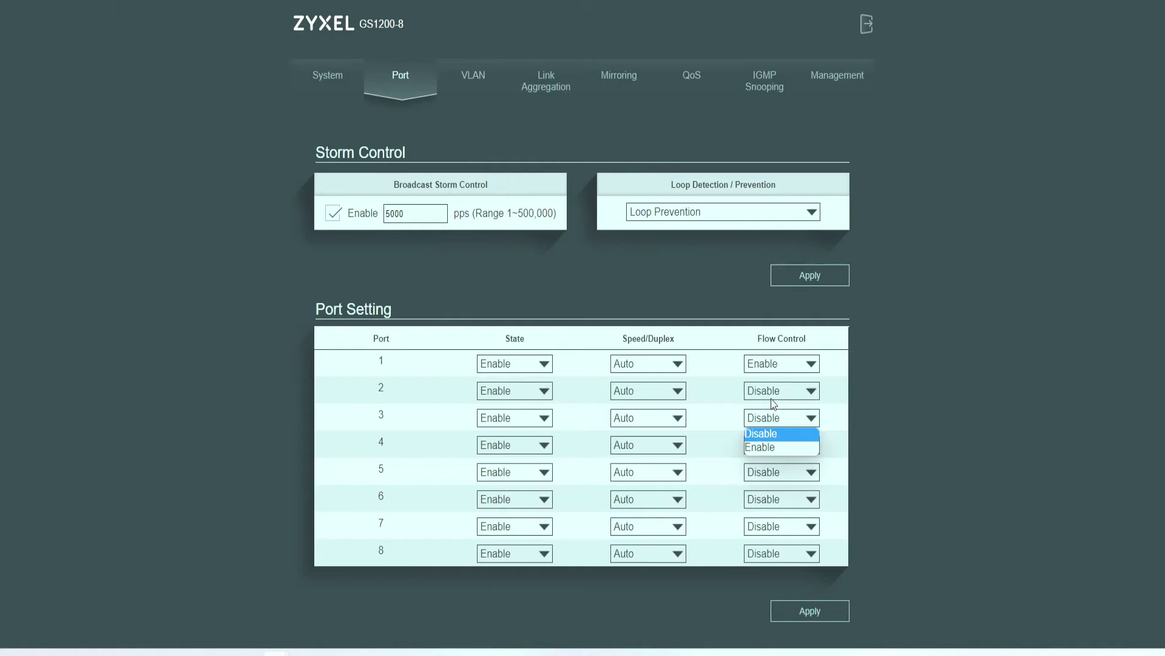
{"action": "left_click", "coordinate": [776, 446]}
{"action": "left_click", "coordinate": [777, 392]}
{"action": "left_click", "coordinate": [773, 426]}
{"action": "left_click", "coordinate": [773, 446]}
{"action": "left_click", "coordinate": [772, 473]}
{"action": "left_click", "coordinate": [779, 498]}
{"action": "left_click", "coordinate": [766, 528]}
{"action": "left_click", "coordinate": [766, 473]}
{"action": "left_click", "coordinate": [775, 523]}
{"action": "left_click", "coordinate": [775, 527]}
{"action": "left_click", "coordinate": [777, 557]}
{"action": "left_click", "coordinate": [775, 553]}
{"action": "left_click", "coordinate": [770, 580]}
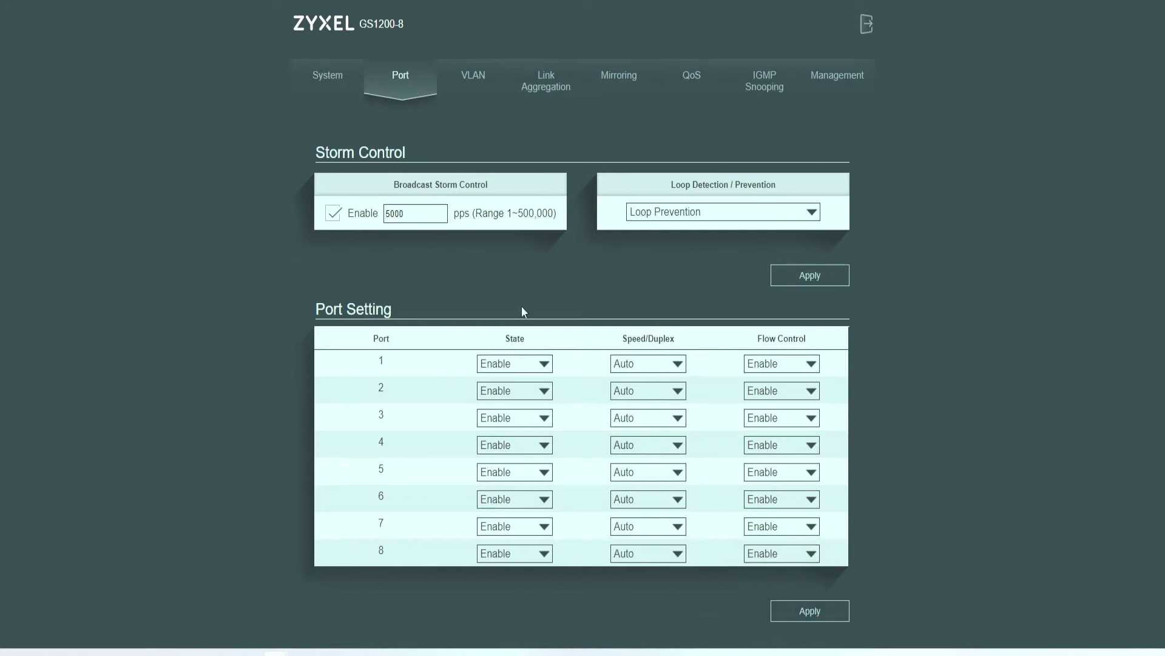
Keep ports 2, 3 and 5 in Enable state and apply the port settings.
{"action": "left_click", "coordinate": [531, 394]}
{"action": "left_click", "coordinate": [513, 420]}
{"action": "left_click", "coordinate": [507, 423]}
{"action": "left_click", "coordinate": [511, 423]}
{"action": "double_click", "coordinate": [381, 386]}
{"action": "left_click", "coordinate": [516, 391]}
{"action": "left_click", "coordinate": [518, 391]}
{"action": "left_click", "coordinate": [516, 389]}
{"action": "left_click", "coordinate": [515, 390]}
{"action": "left_click", "coordinate": [519, 472]}
{"action": "left_click", "coordinate": [515, 472]}
{"action": "left_click", "coordinate": [515, 471]}
{"action": "left_click", "coordinate": [525, 475]}
{"action": "left_click", "coordinate": [780, 612]}
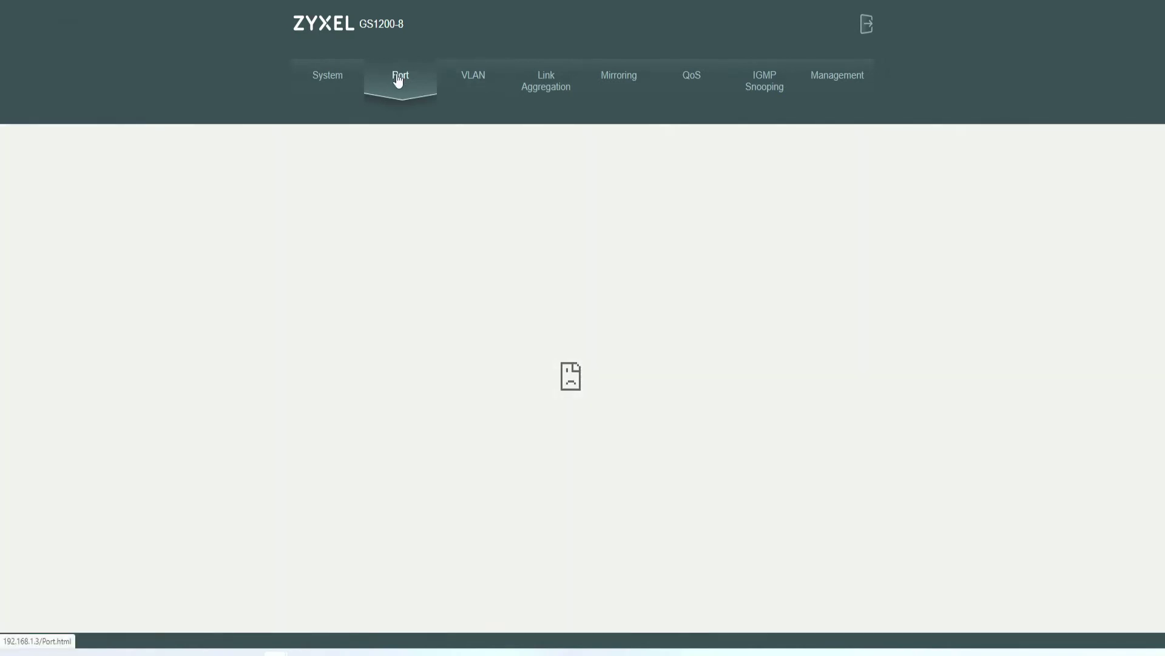
Reload the Port page and check port 1's flow control is still enabled.
{"action": "left_click", "coordinate": [401, 82]}
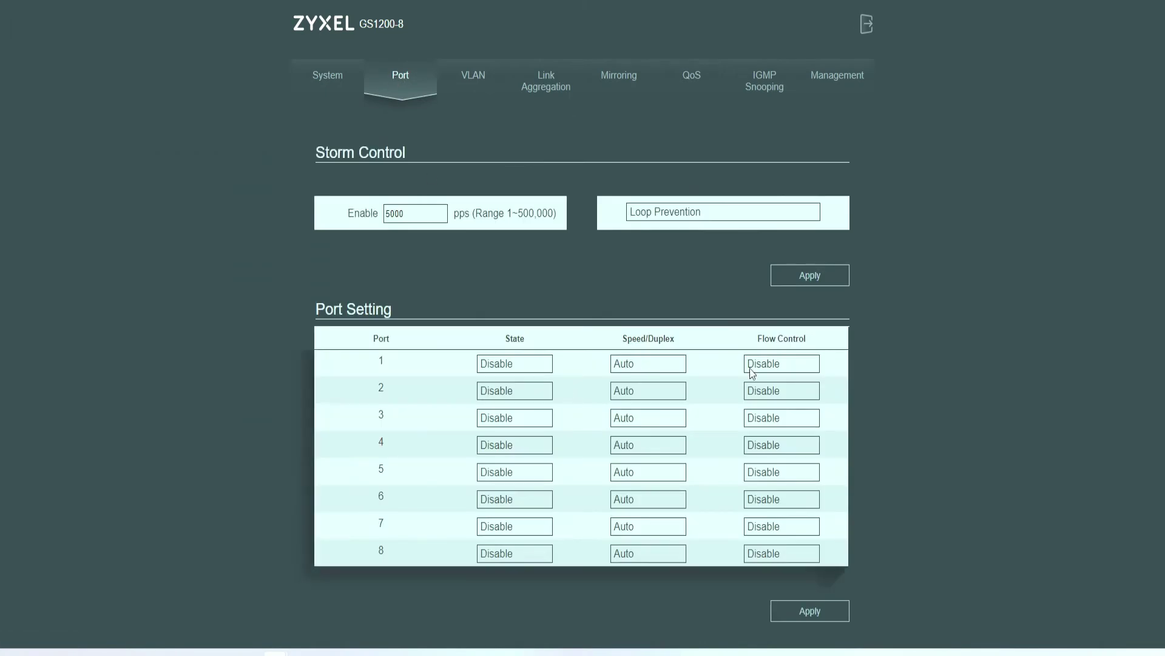
{"action": "left_click", "coordinate": [791, 365]}
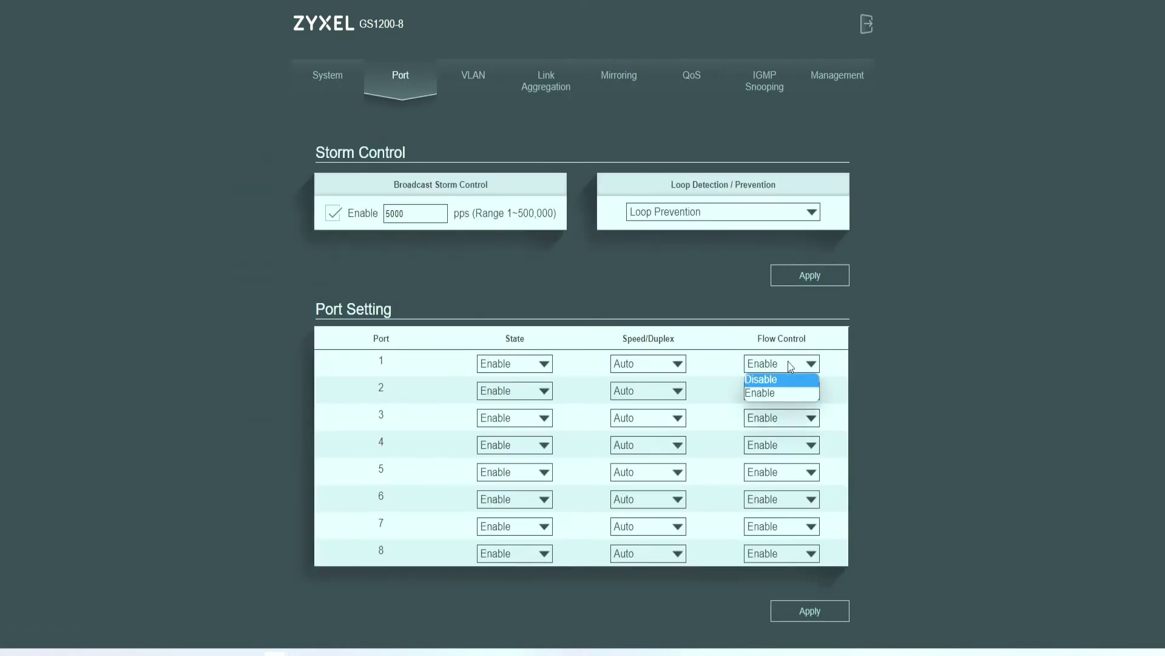
{"action": "left_click", "coordinate": [791, 365]}
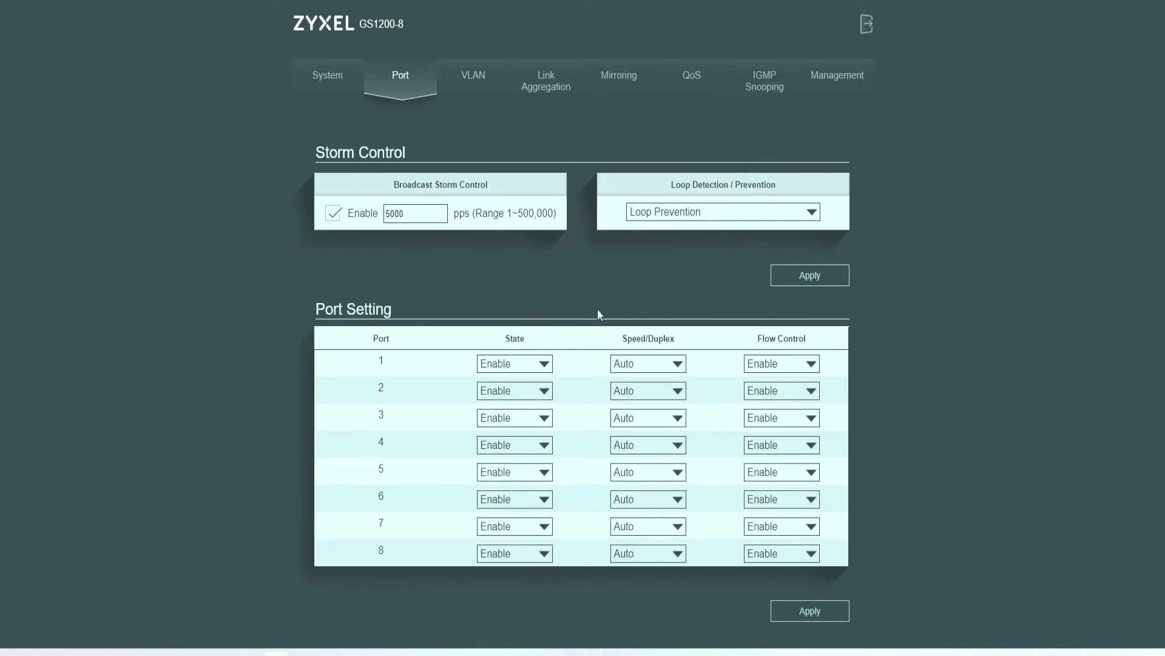
Leave port 1's Speed/Duplex on Auto and move on to the VLAN page.
{"action": "left_click_drag", "start_coordinate": [679, 338], "coordinate": [618, 339]}
{"action": "left_click", "coordinate": [671, 365]}
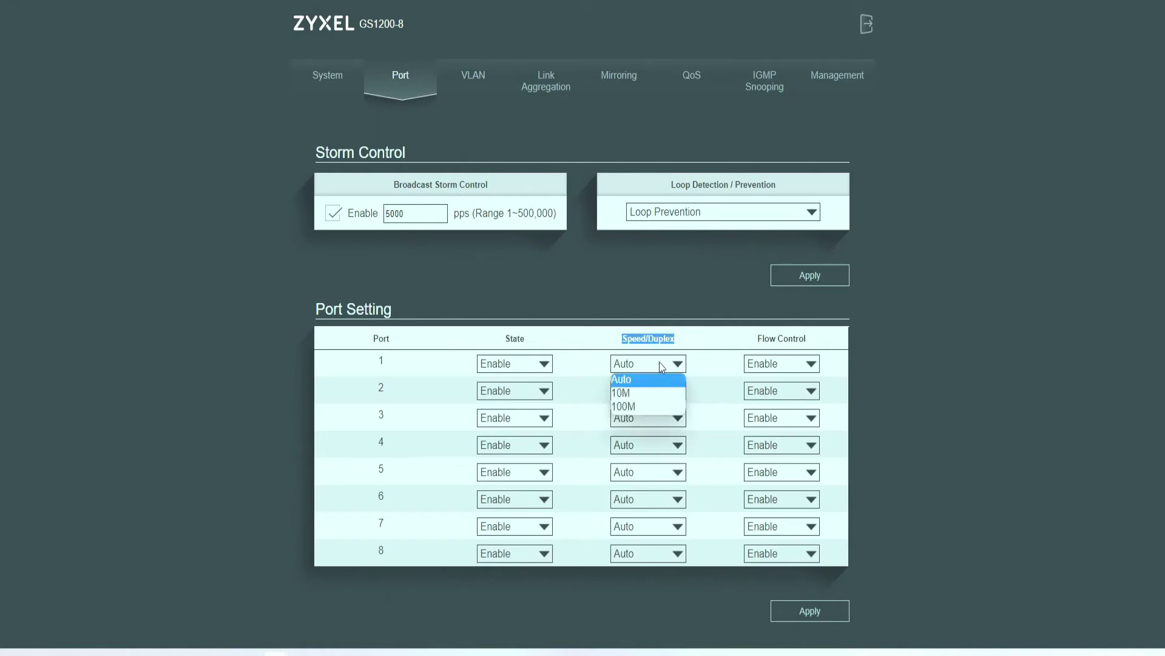
{"action": "left_click", "coordinate": [659, 363]}
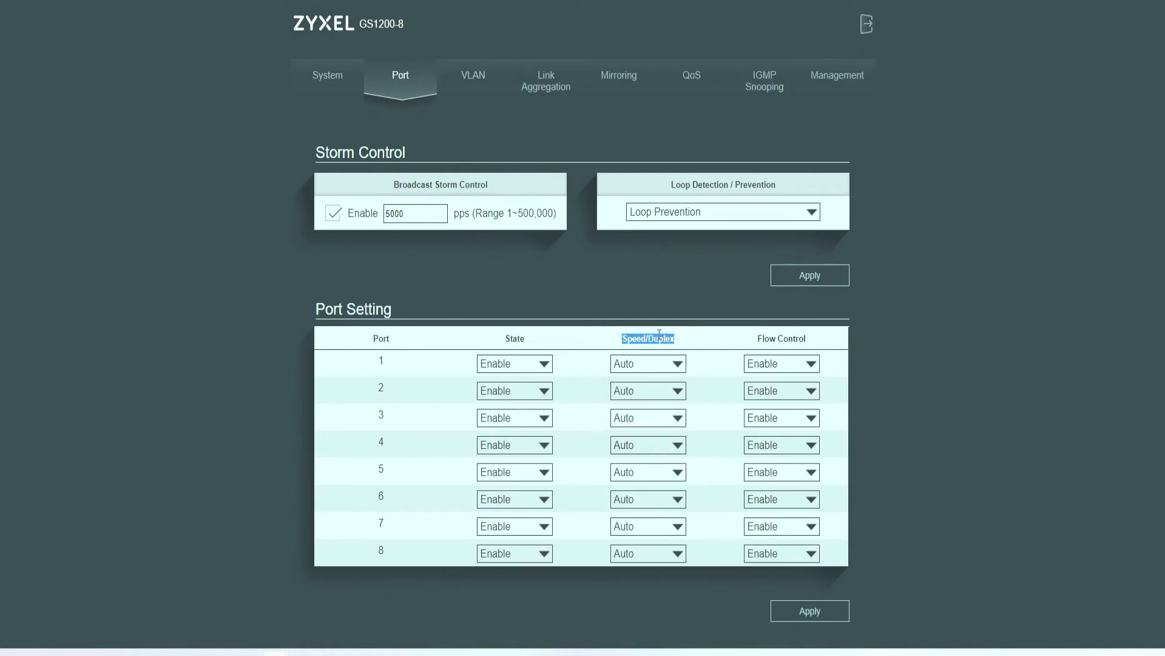
{"action": "left_click_drag", "start_coordinate": [751, 340], "coordinate": [814, 340]}
{"action": "left_click", "coordinate": [477, 80]}
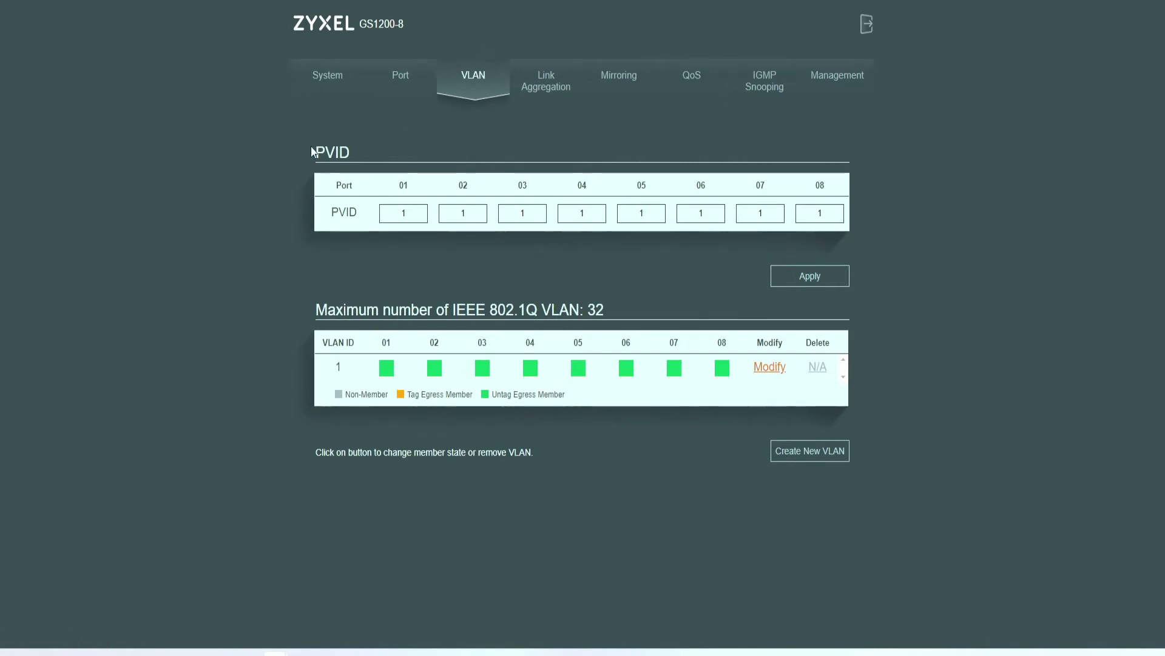
{"action": "left_click_drag", "start_coordinate": [311, 152], "coordinate": [347, 152]}
{"action": "left_click", "coordinate": [349, 154]}
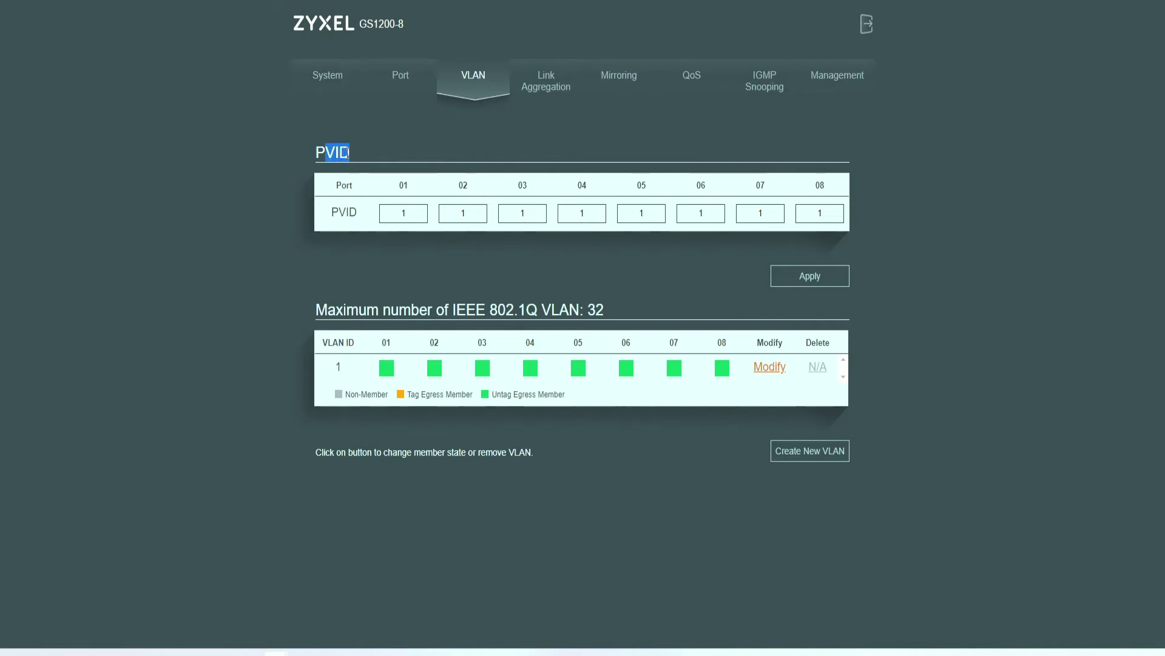
{"action": "left_click", "coordinate": [412, 209]}
{"action": "double_click", "coordinate": [466, 213]}
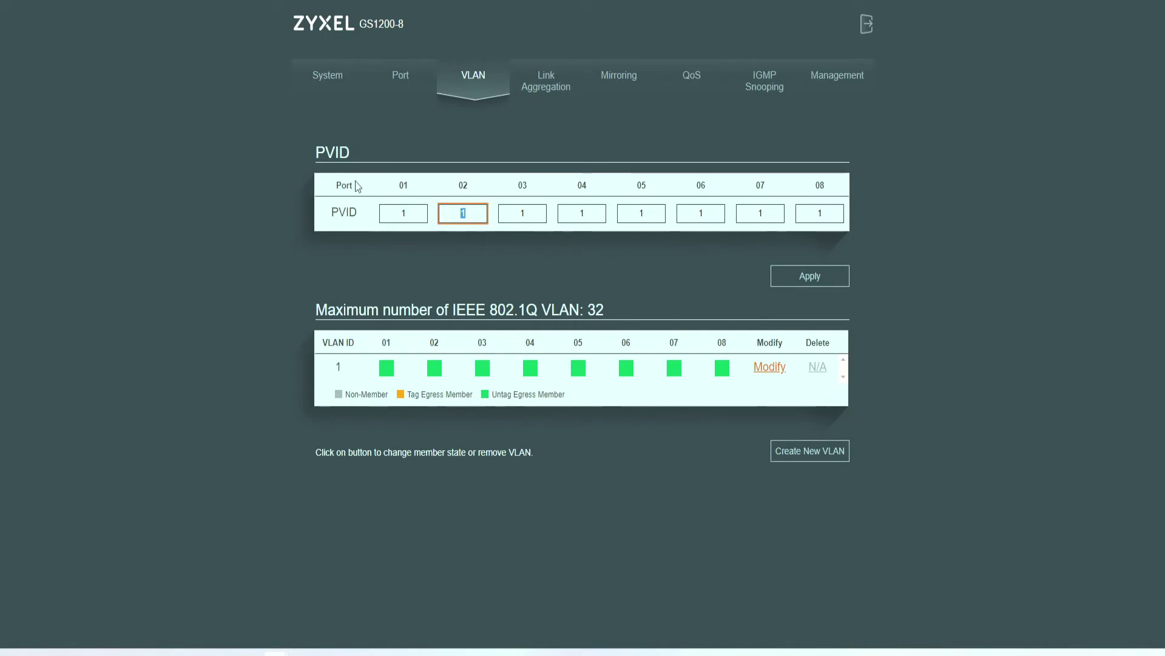
{"action": "double_click", "coordinate": [384, 214]}
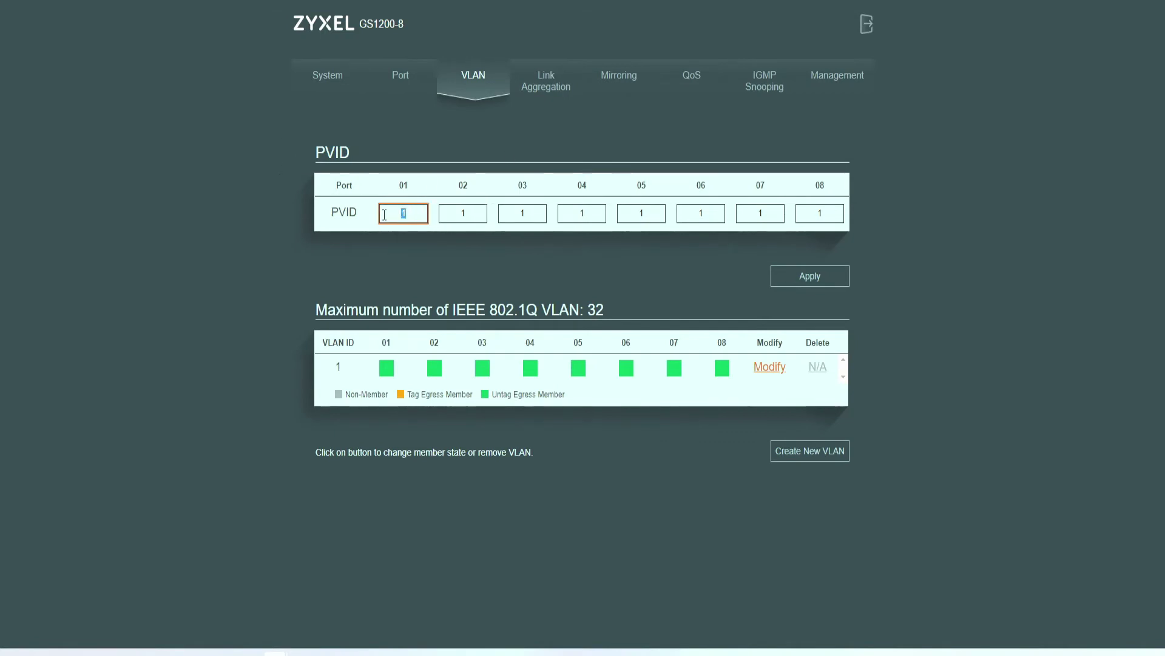
{"action": "double_click", "coordinate": [402, 187]}
{"action": "double_click", "coordinate": [338, 367]}
{"action": "double_click", "coordinate": [475, 207]}
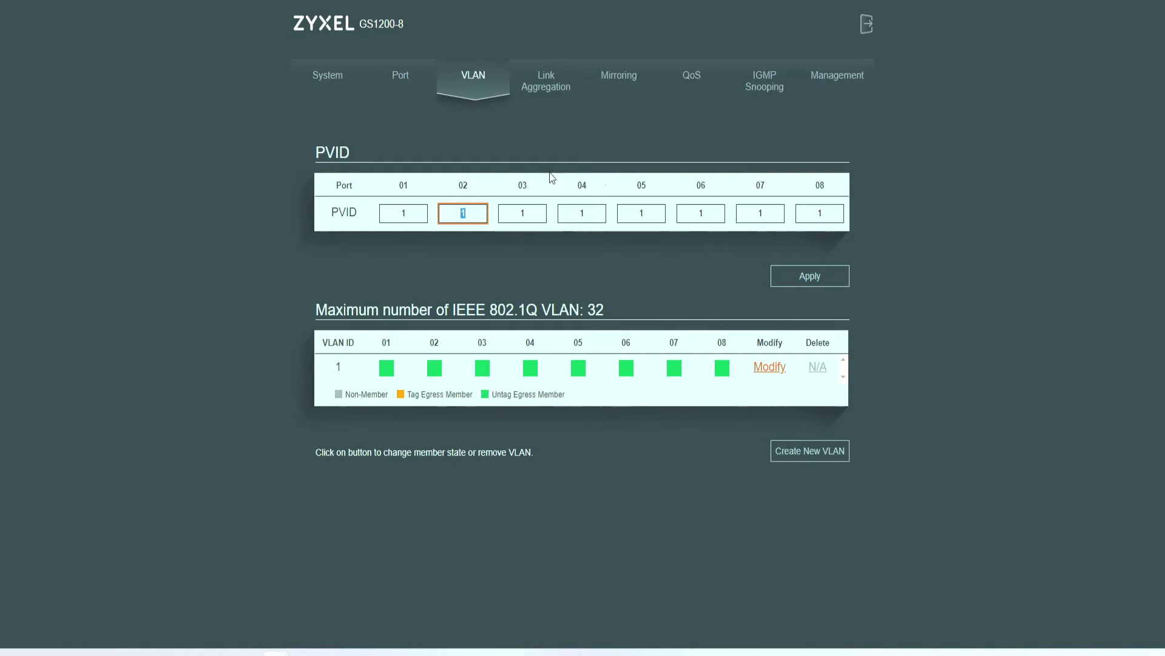
{"action": "left_click", "coordinate": [617, 333]}
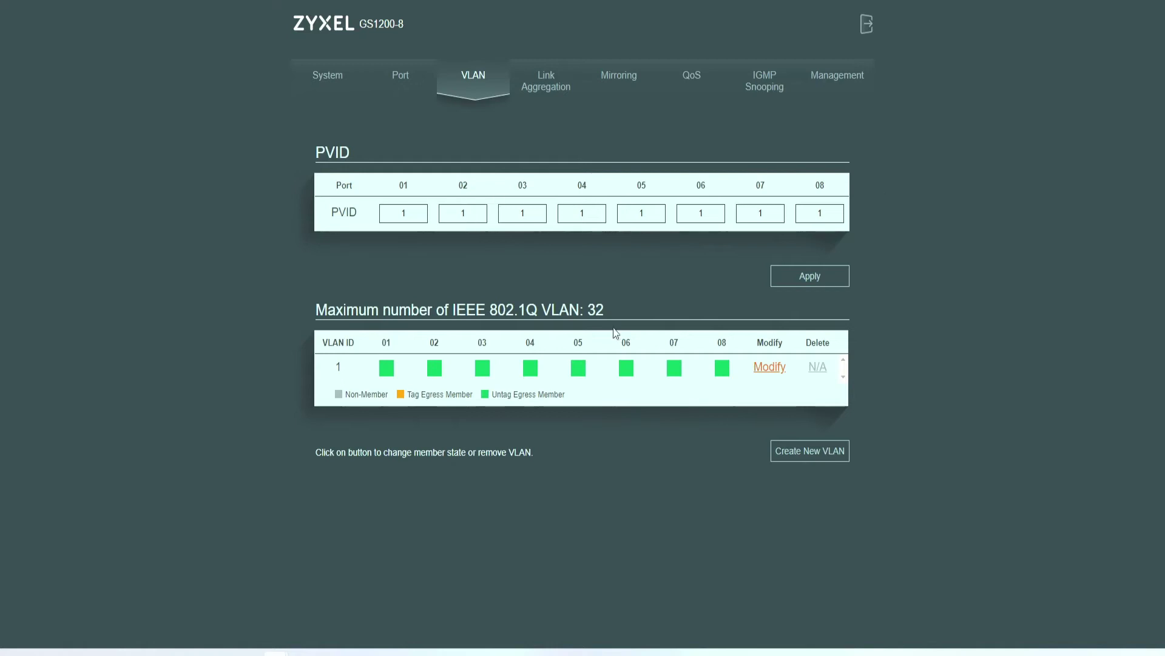
Create VLAN 22 with port 02 tagged and ports 01, 03–06 and 08 untagged.
{"action": "left_click", "coordinate": [812, 457]}
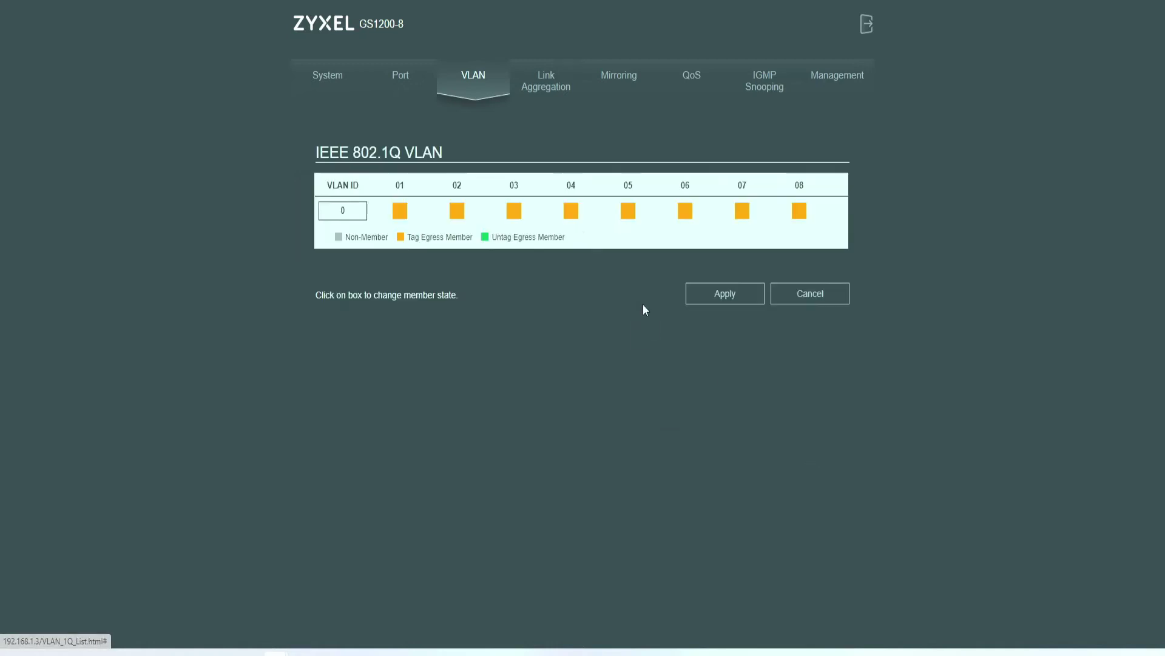
{"action": "key", "text": "Tab"}
{"action": "type", "text": "22"}
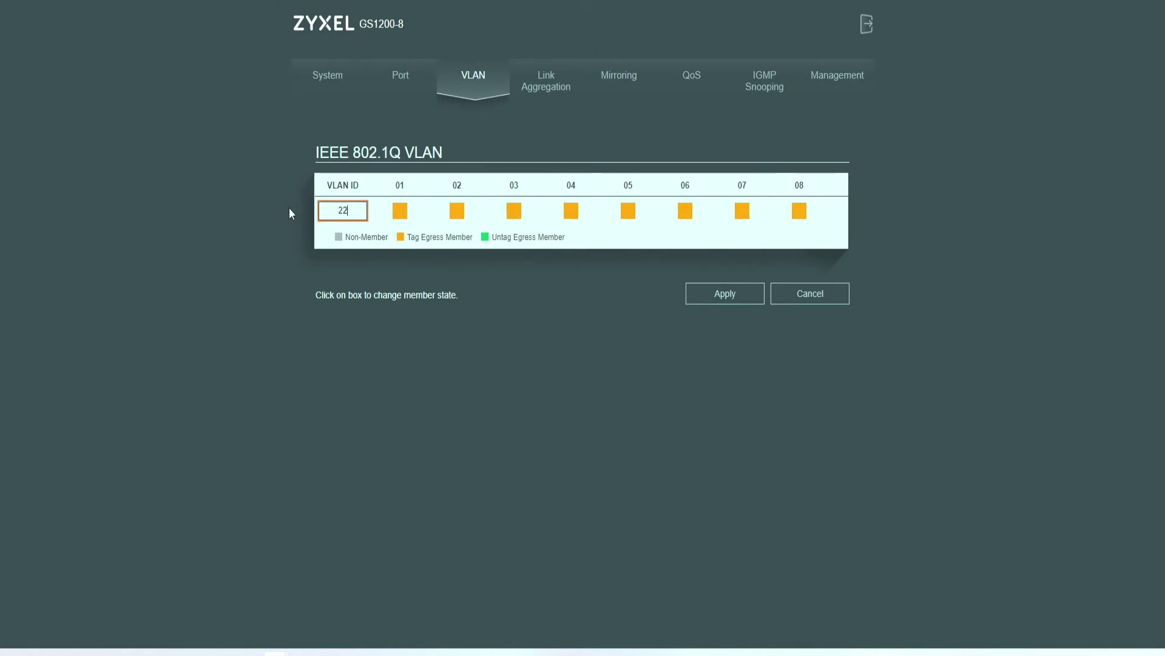
{"action": "left_click", "coordinate": [401, 213]}
{"action": "left_click", "coordinate": [457, 212]}
{"action": "left_click", "coordinate": [514, 212]}
{"action": "left_click", "coordinate": [571, 212]}
{"action": "left_click", "coordinate": [627, 211]}
{"action": "left_click", "coordinate": [686, 211]}
{"action": "left_click", "coordinate": [799, 210]}
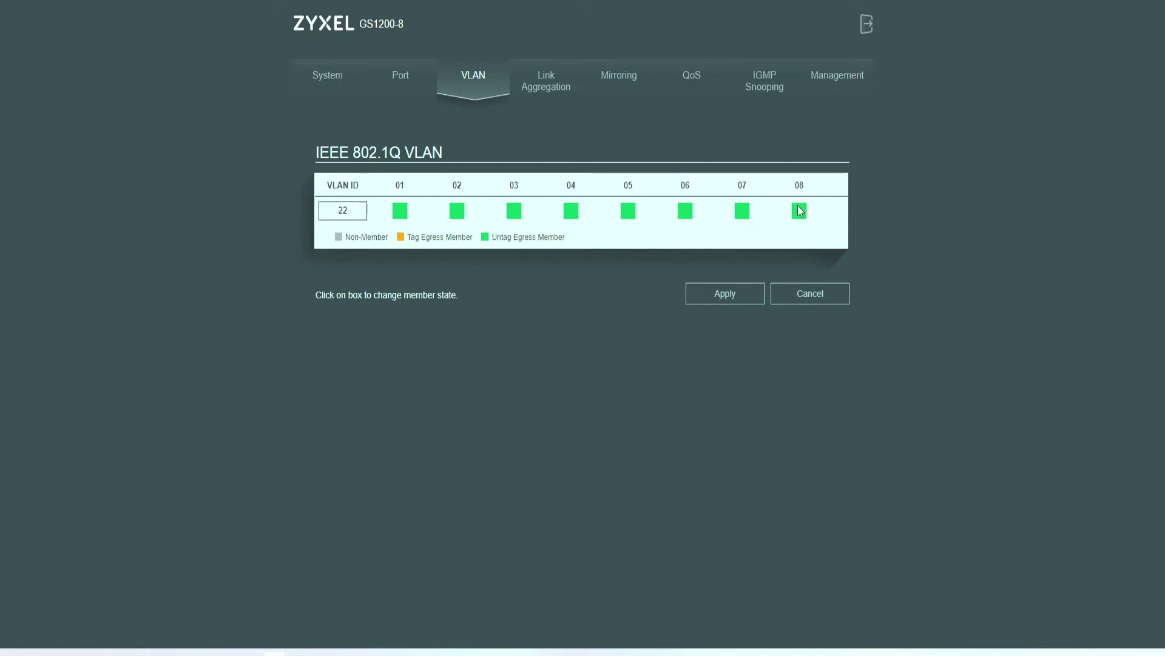
{"action": "left_click", "coordinate": [460, 212]}
{"action": "left_click", "coordinate": [456, 212]}
{"action": "left_click", "coordinate": [460, 216]}
{"action": "left_click", "coordinate": [723, 295]}
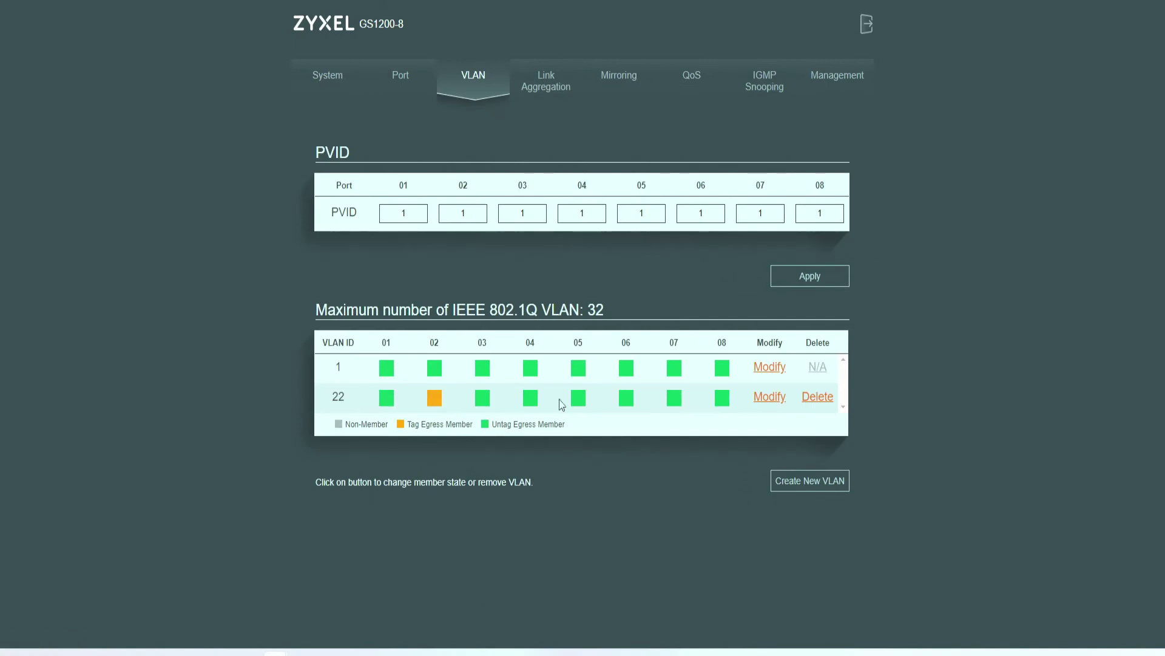
Check VLAN 22 in the table and note the 32-VLAN maximum.
{"action": "double_click", "coordinate": [338, 397]}
{"action": "left_click_drag", "start_coordinate": [452, 311], "coordinate": [608, 313]}
{"action": "left_click_drag", "start_coordinate": [317, 315], "coordinate": [559, 312]}
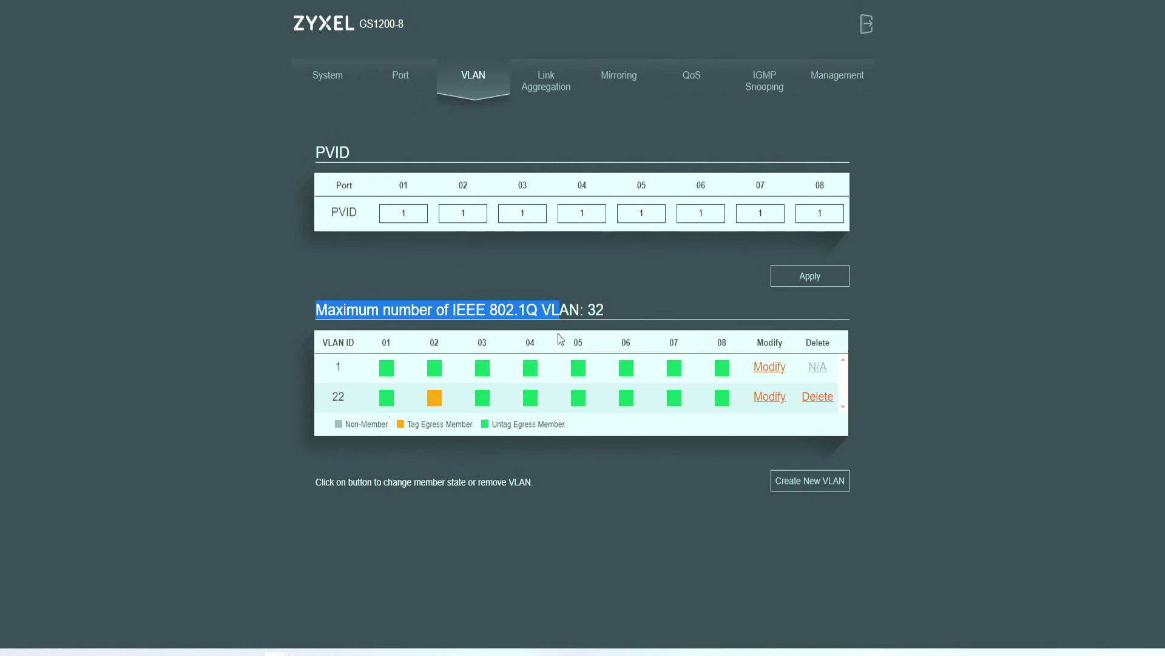
{"action": "left_click", "coordinate": [604, 312]}
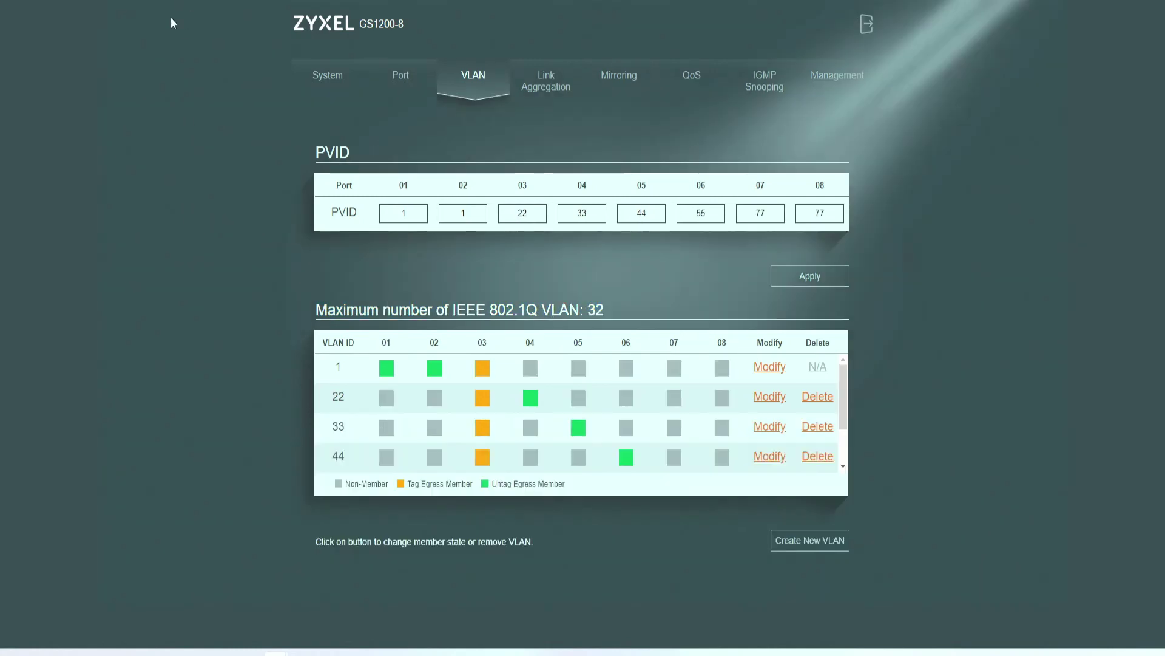
Review the PVID row, with ports 01 and 02 at PVID 1, and VLAN 1's entry.
{"action": "double_click", "coordinate": [415, 212]}
{"action": "left_click", "coordinate": [319, 157]}
{"action": "left_click", "coordinate": [420, 213]}
{"action": "left_click", "coordinate": [464, 214]}
{"action": "double_click", "coordinate": [421, 214]}
{"action": "double_click", "coordinate": [339, 366]}
Scroll through the VLAN table to check VLANs 22–77 have port 03 tagged.
{"action": "scroll", "coordinate": [406, 383], "scroll_direction": "down", "scroll_amount": 2}
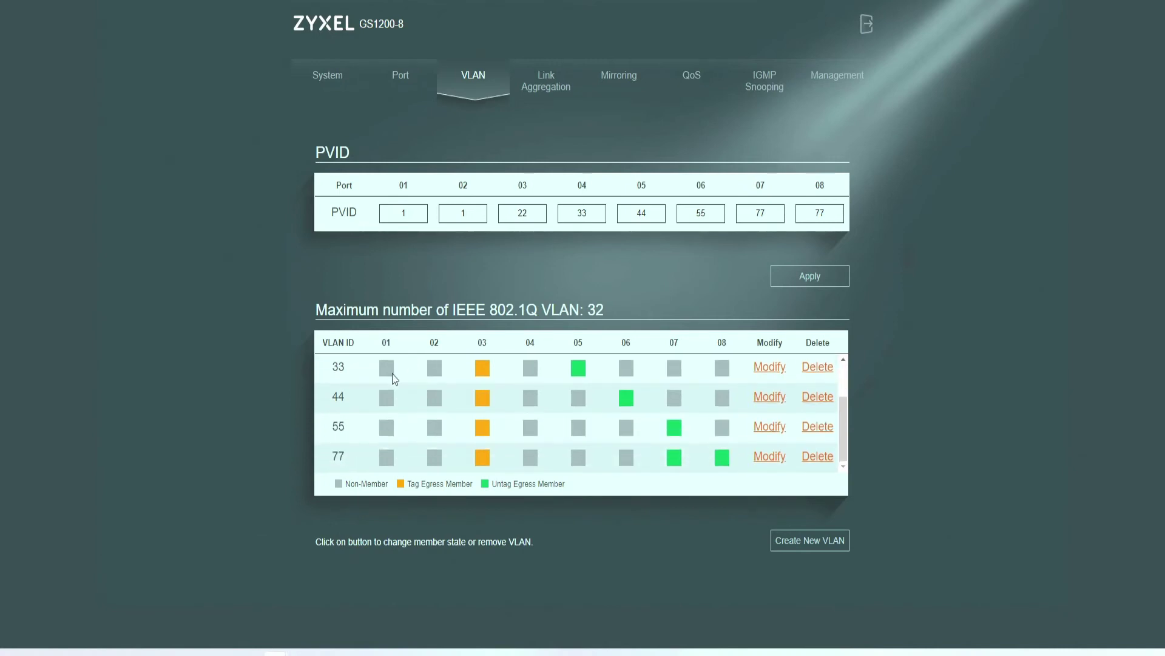
{"action": "scroll", "coordinate": [499, 403], "scroll_direction": "up", "scroll_amount": 2}
{"action": "scroll", "coordinate": [484, 368], "scroll_direction": "down", "scroll_amount": 2}
{"action": "scroll", "coordinate": [479, 409], "scroll_direction": "up", "scroll_amount": 2}
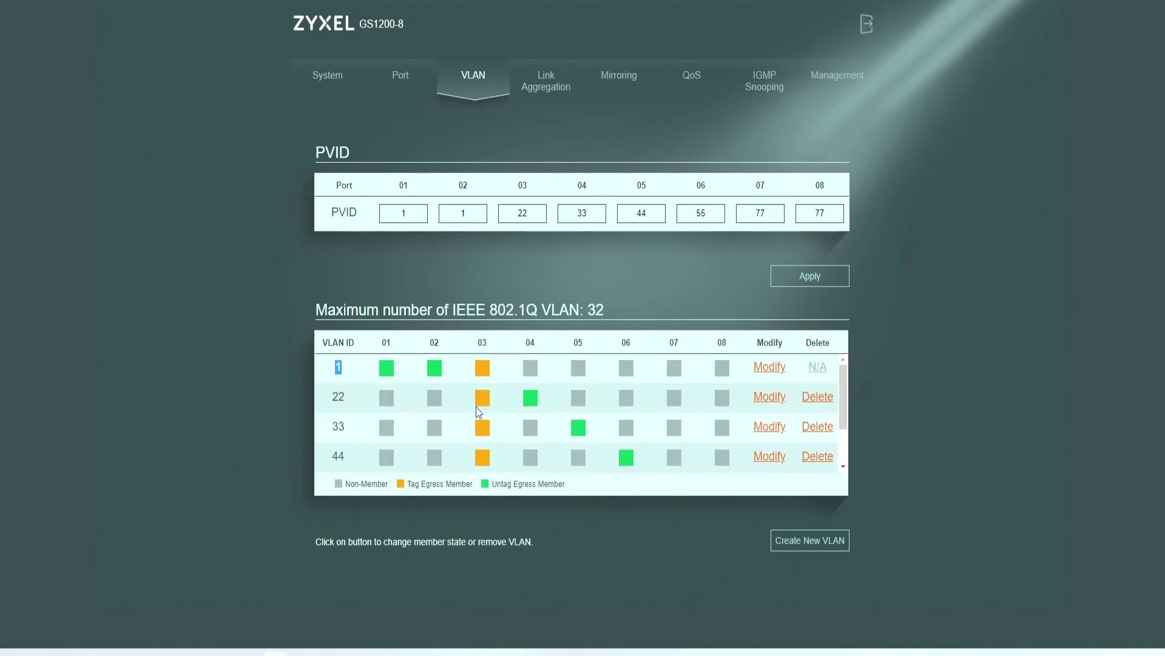
{"action": "left_click", "coordinate": [483, 355]}
{"action": "scroll", "coordinate": [484, 437], "scroll_direction": "down", "scroll_amount": 1}
{"action": "scroll", "coordinate": [484, 434], "scroll_direction": "down", "scroll_amount": 2}
{"action": "scroll", "coordinate": [480, 449], "scroll_direction": "up", "scroll_amount": 2}
{"action": "scroll", "coordinate": [486, 425], "scroll_direction": "down", "scroll_amount": 2}
{"action": "scroll", "coordinate": [359, 437], "scroll_direction": "up", "scroll_amount": 2}
{"action": "scroll", "coordinate": [345, 407], "scroll_direction": "down", "scroll_amount": 2}
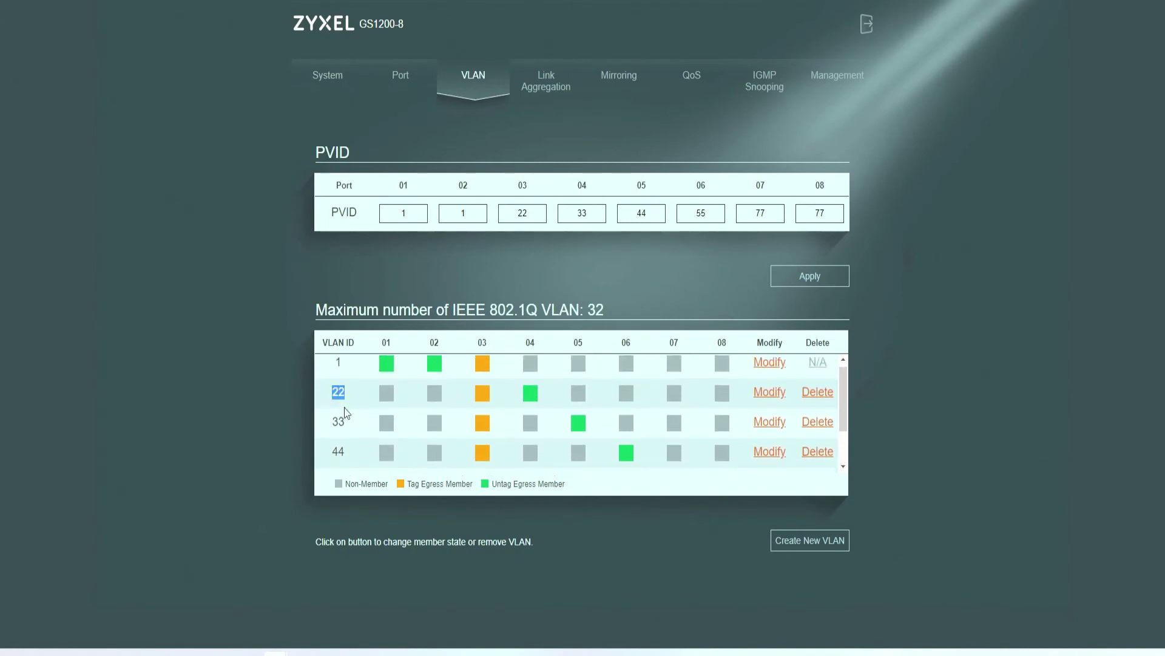
Confirm port 03's PVID of 22 and recheck the VLAN list.
{"action": "double_click", "coordinate": [522, 214]}
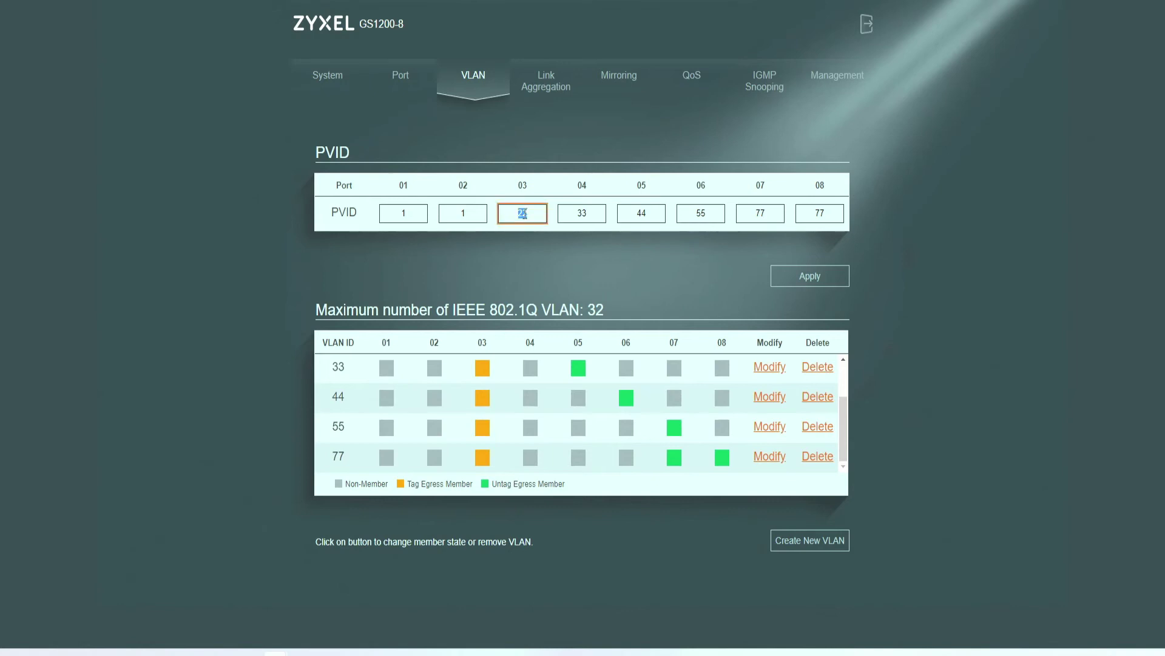
{"action": "left_click", "coordinate": [596, 280]}
{"action": "scroll", "coordinate": [655, 430], "scroll_direction": "up", "scroll_amount": 2}
{"action": "scroll", "coordinate": [549, 415], "scroll_direction": "down", "scroll_amount": 2}
{"action": "scroll", "coordinate": [581, 428], "scroll_direction": "up", "scroll_amount": 2}
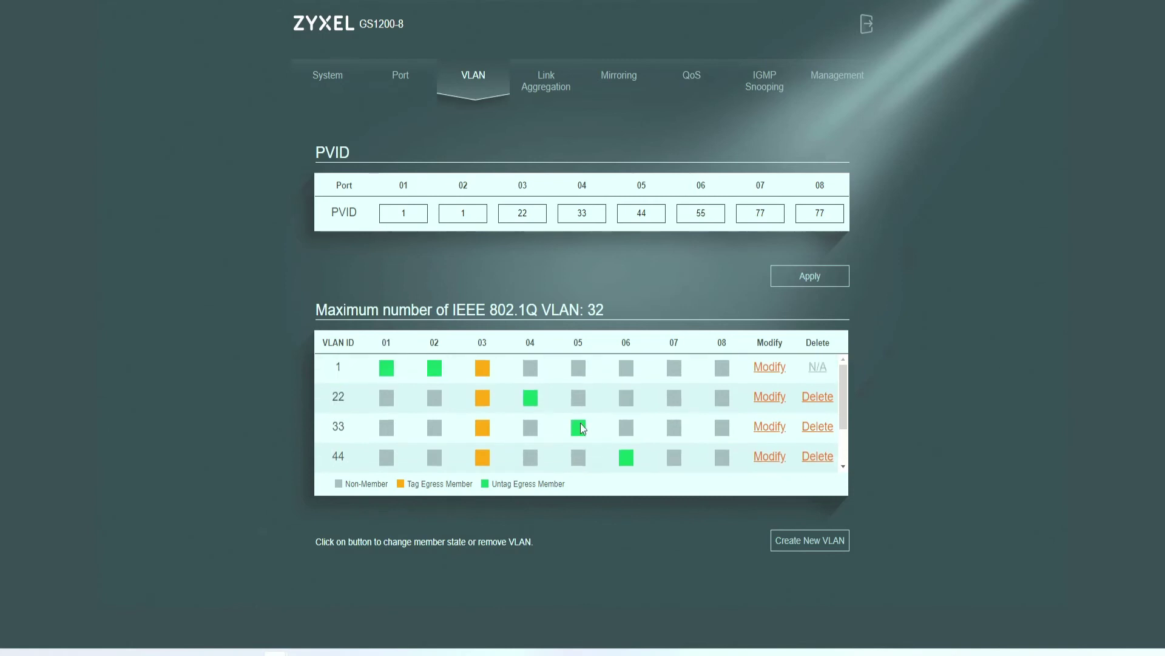
{"action": "scroll", "coordinate": [578, 419], "scroll_direction": "down", "scroll_amount": 2}
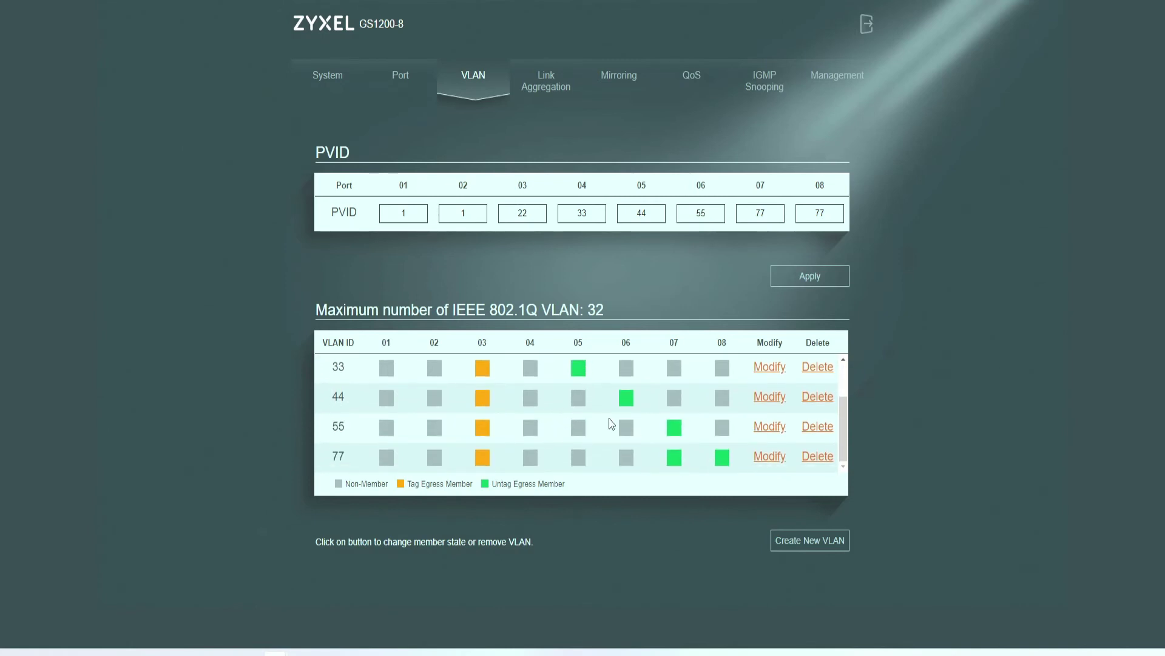
{"action": "scroll", "coordinate": [509, 427], "scroll_direction": "up", "scroll_amount": 2}
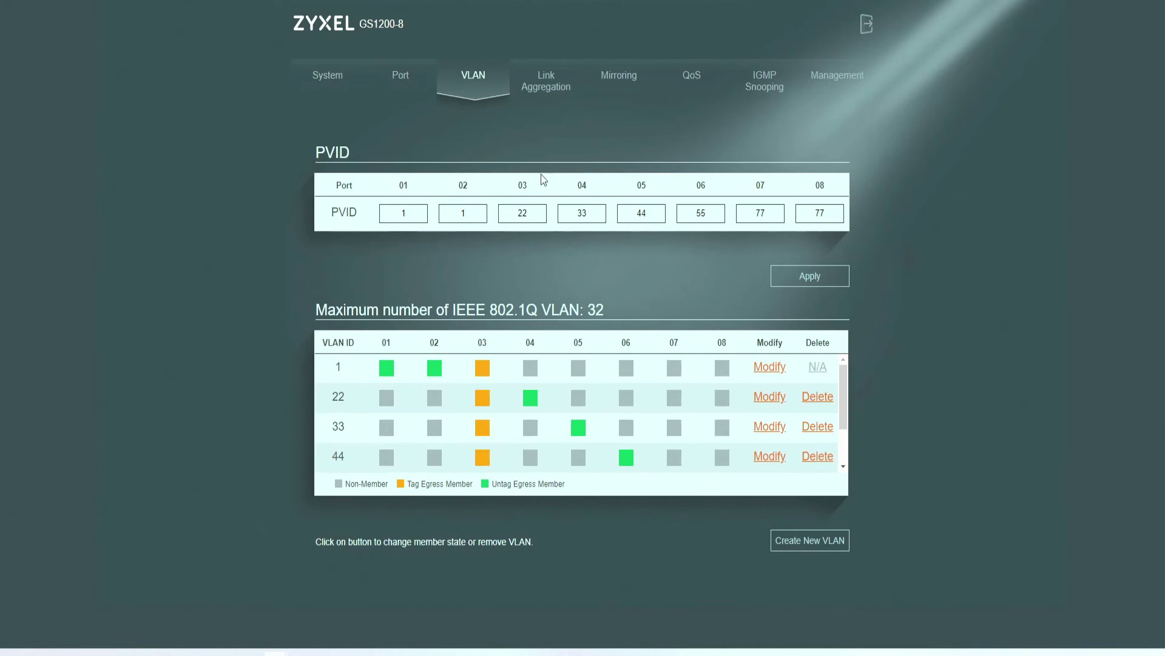
{"action": "scroll", "coordinate": [502, 380], "scroll_direction": "down", "scroll_amount": 2}
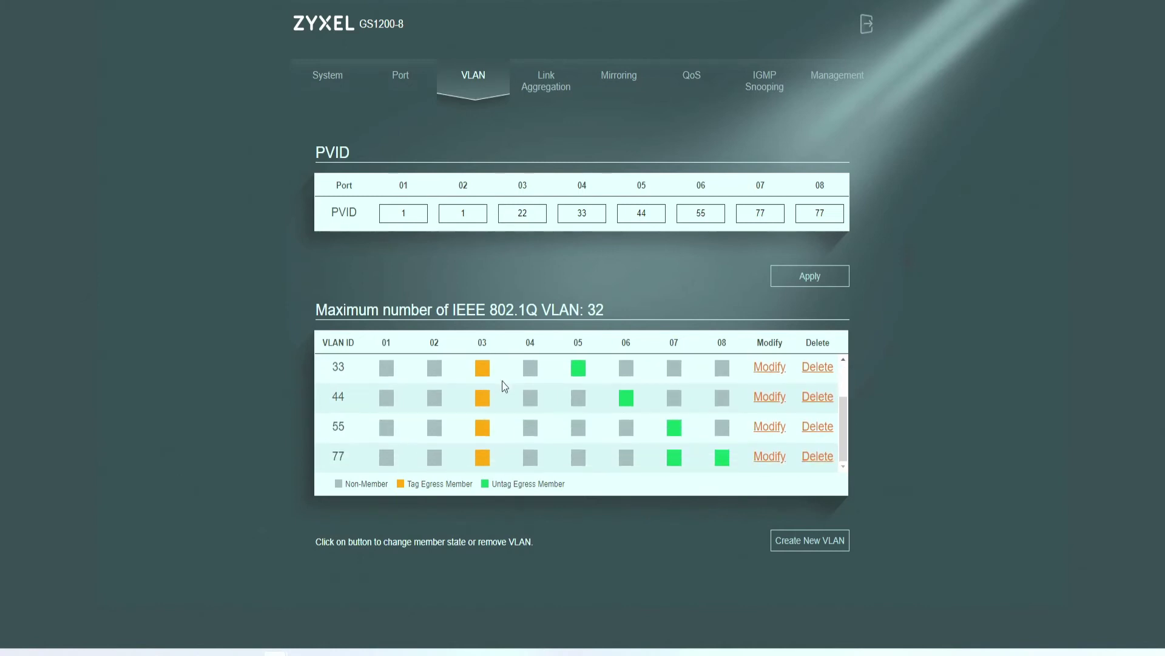
{"action": "scroll", "coordinate": [491, 413], "scroll_direction": "up", "scroll_amount": 2}
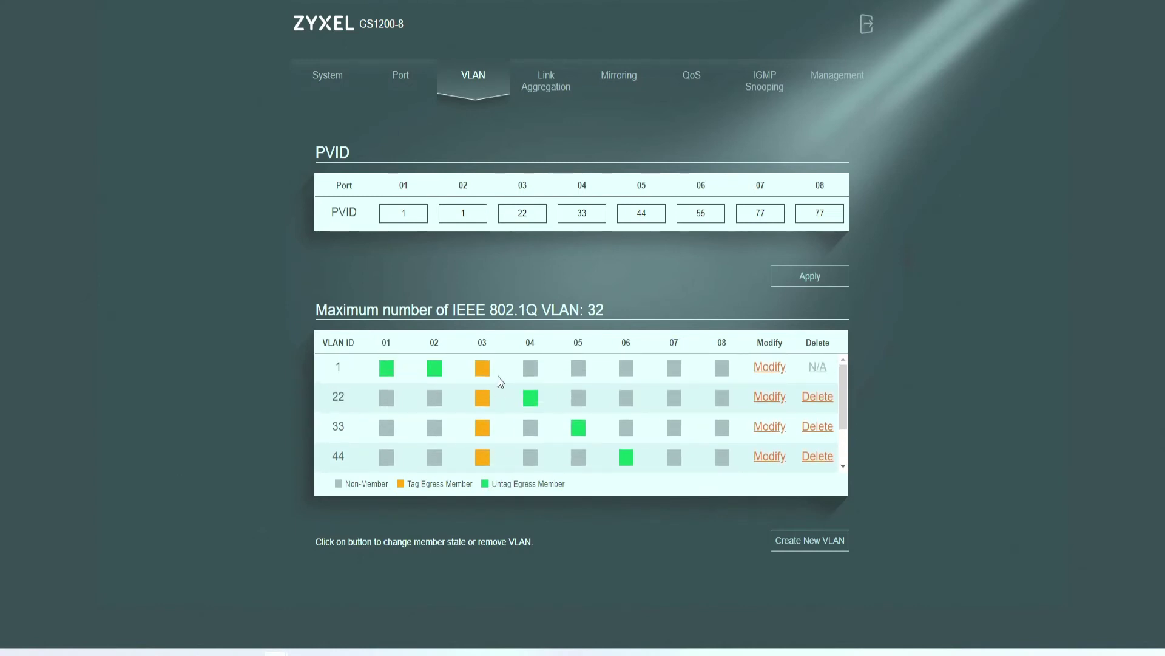
Keep MAC SA & DA as the link aggregation load-balancing algorithm.
{"action": "left_click", "coordinate": [545, 81]}
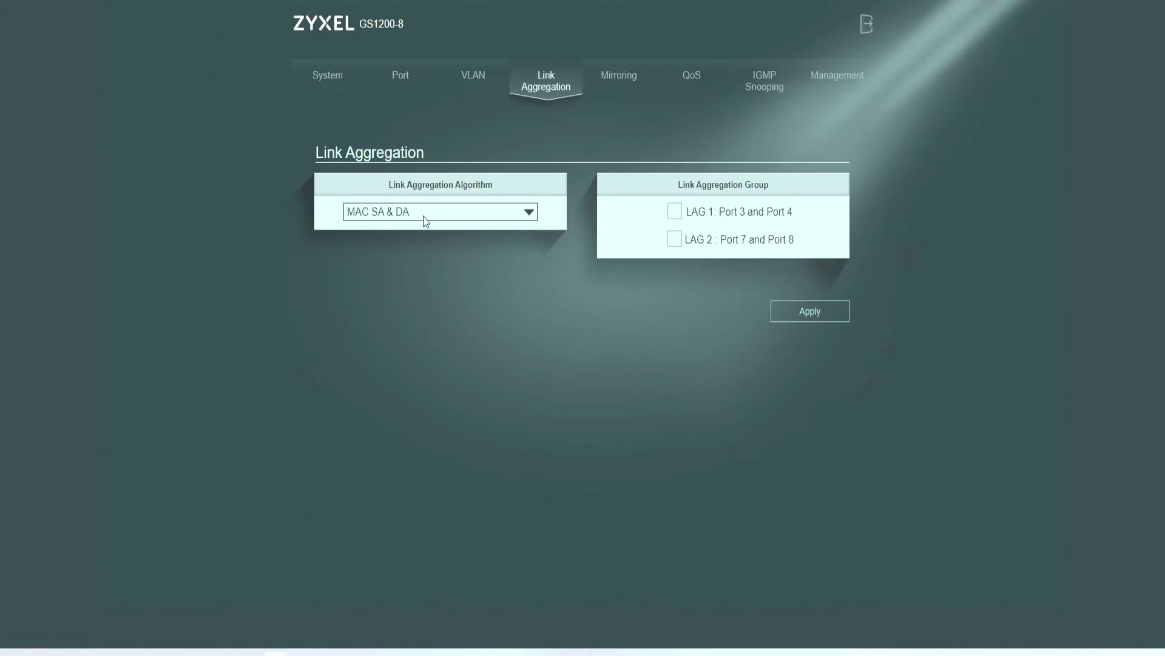
{"action": "left_click", "coordinate": [399, 217]}
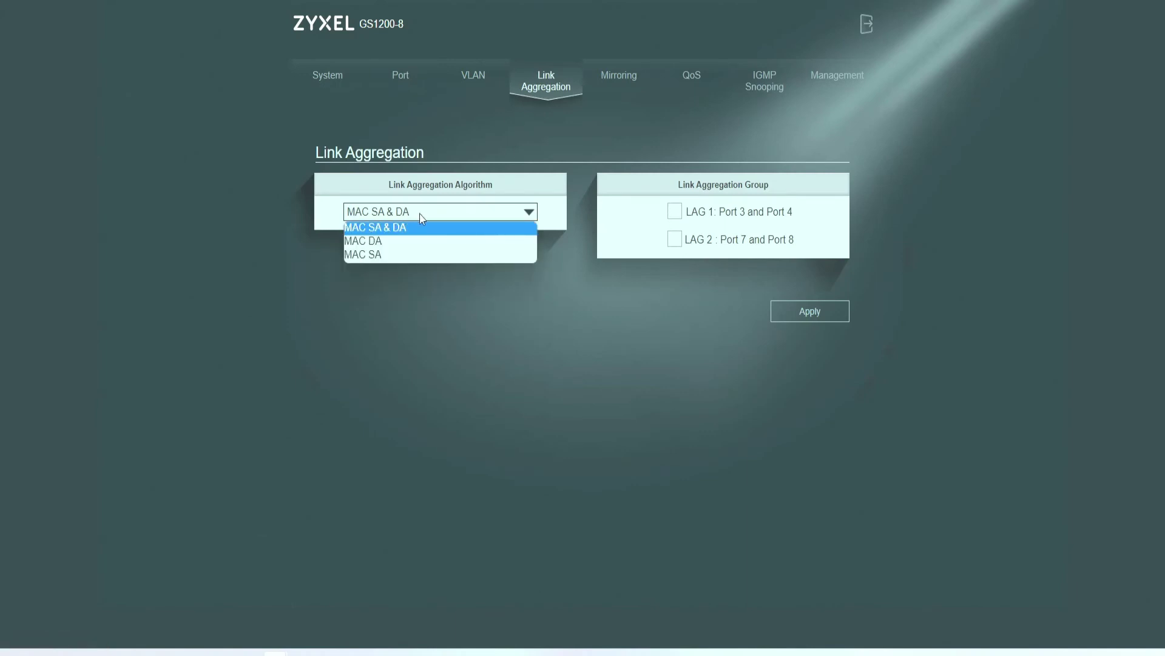
{"action": "left_click", "coordinate": [420, 223]}
{"action": "left_click", "coordinate": [392, 216]}
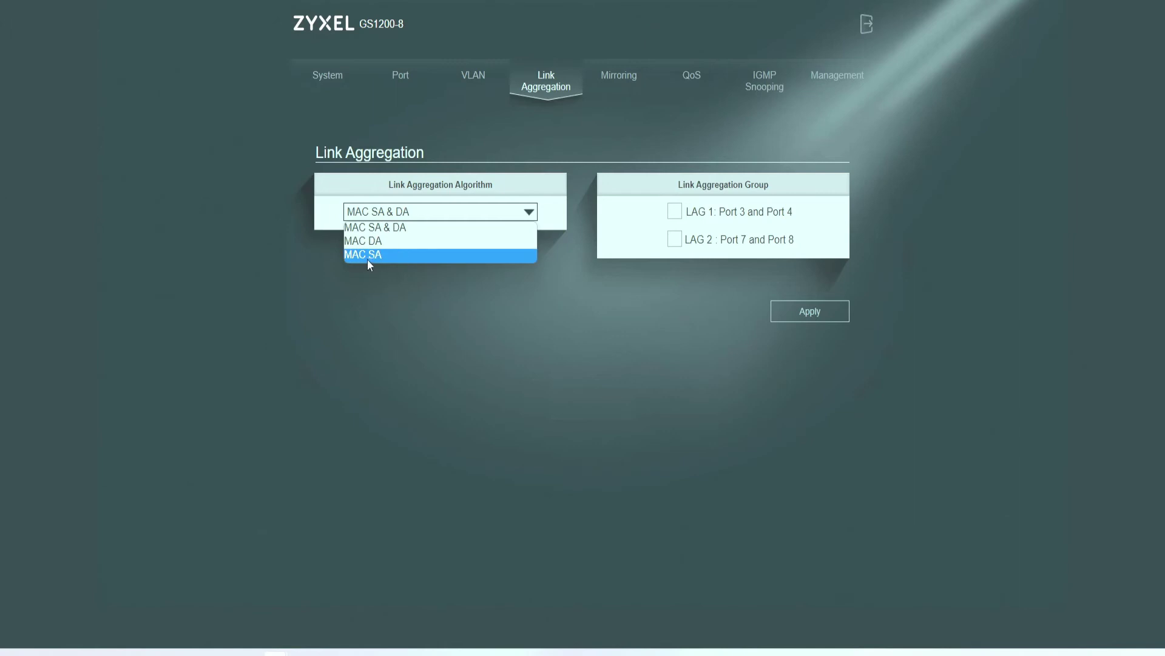
{"action": "left_click", "coordinate": [391, 216]}
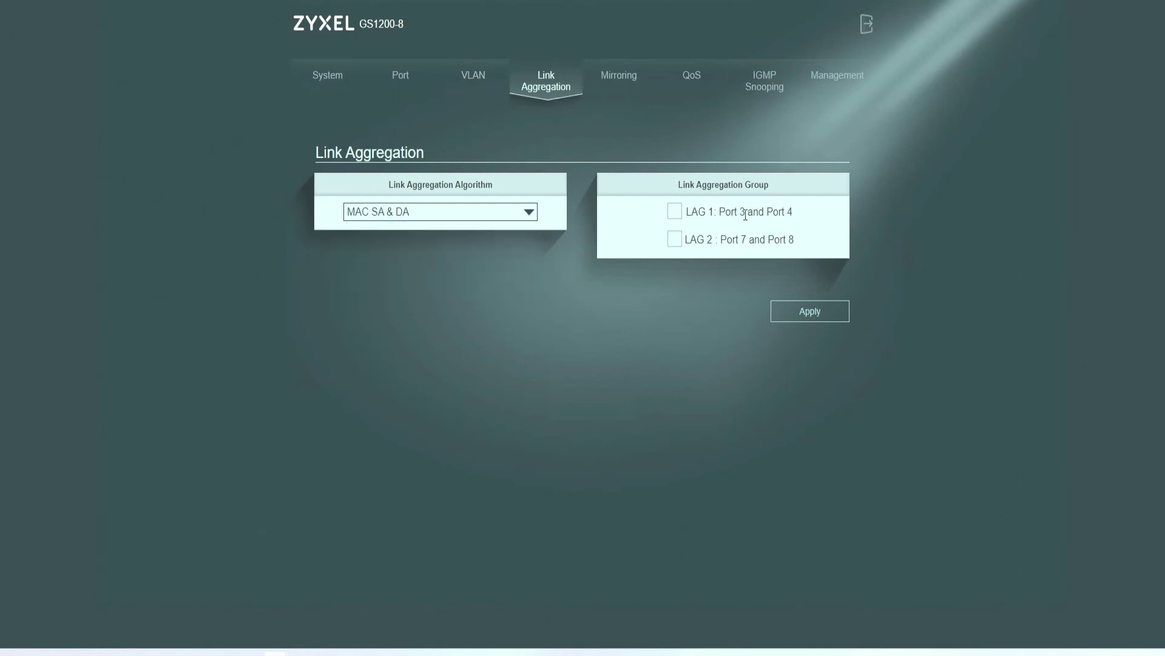
Apply LAG 2 on ports 7 and 8 and acknowledge the PVID/VLAN warning.
{"action": "left_click_drag", "start_coordinate": [745, 213], "coordinate": [720, 216]}
{"action": "left_click_drag", "start_coordinate": [794, 213], "coordinate": [753, 240]}
{"action": "left_click", "coordinate": [819, 316]}
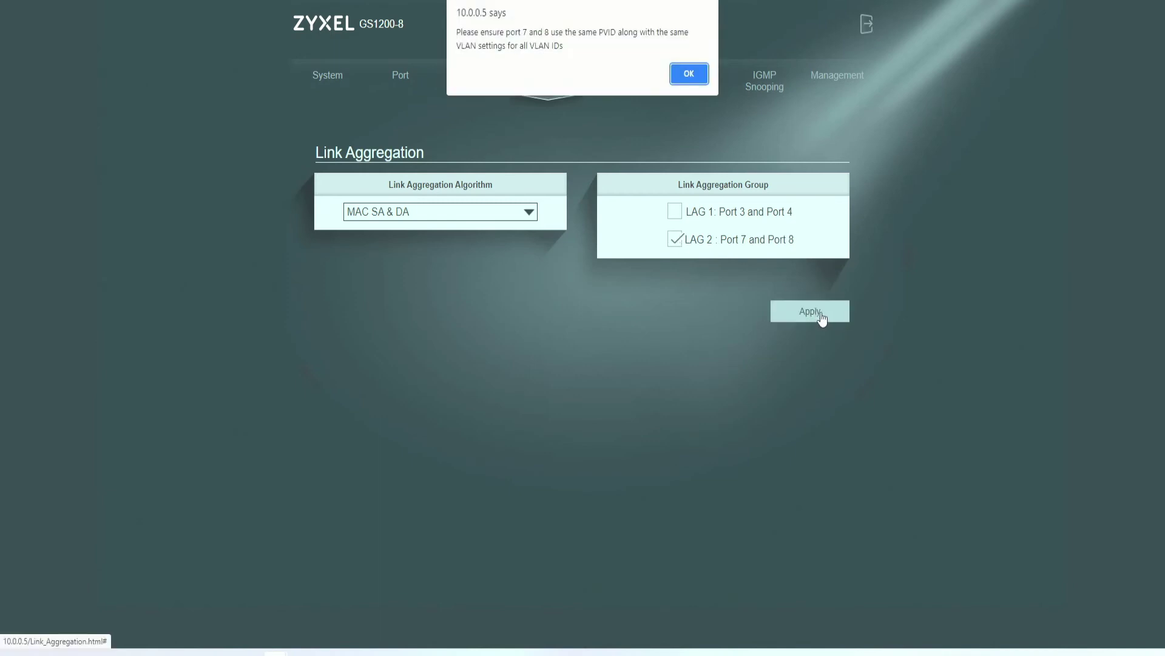
{"action": "left_click", "coordinate": [692, 74]}
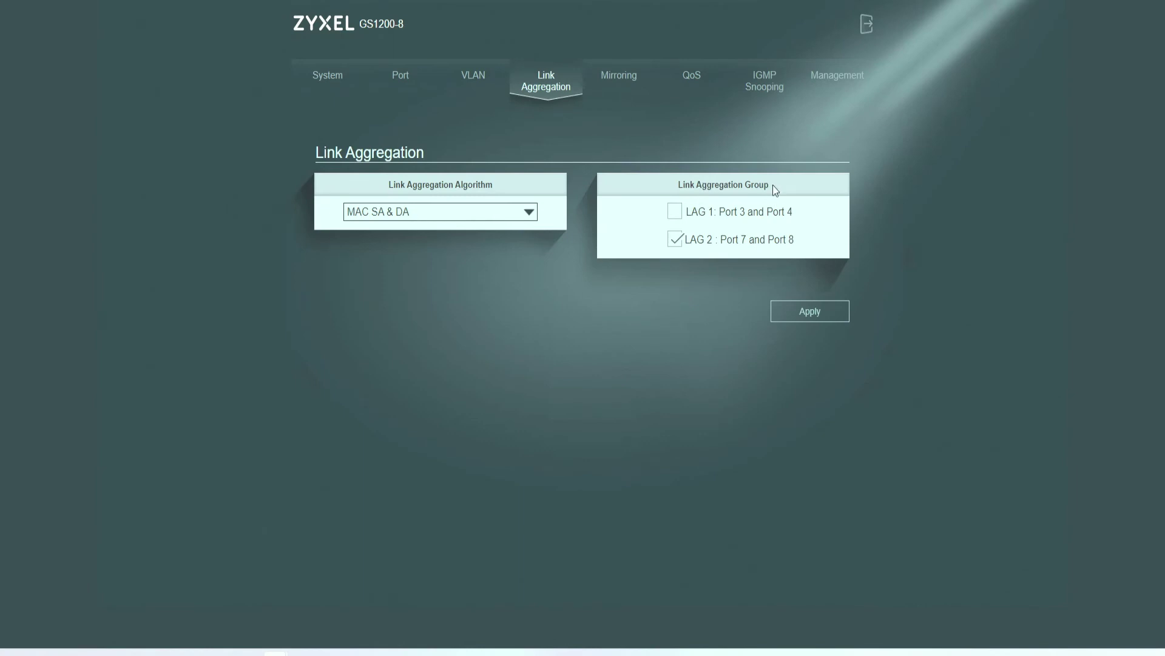
{"action": "left_click_drag", "start_coordinate": [773, 186], "coordinate": [668, 182]}
{"action": "left_click", "coordinate": [748, 239]}
{"action": "left_click_drag", "start_coordinate": [810, 242], "coordinate": [719, 240]}
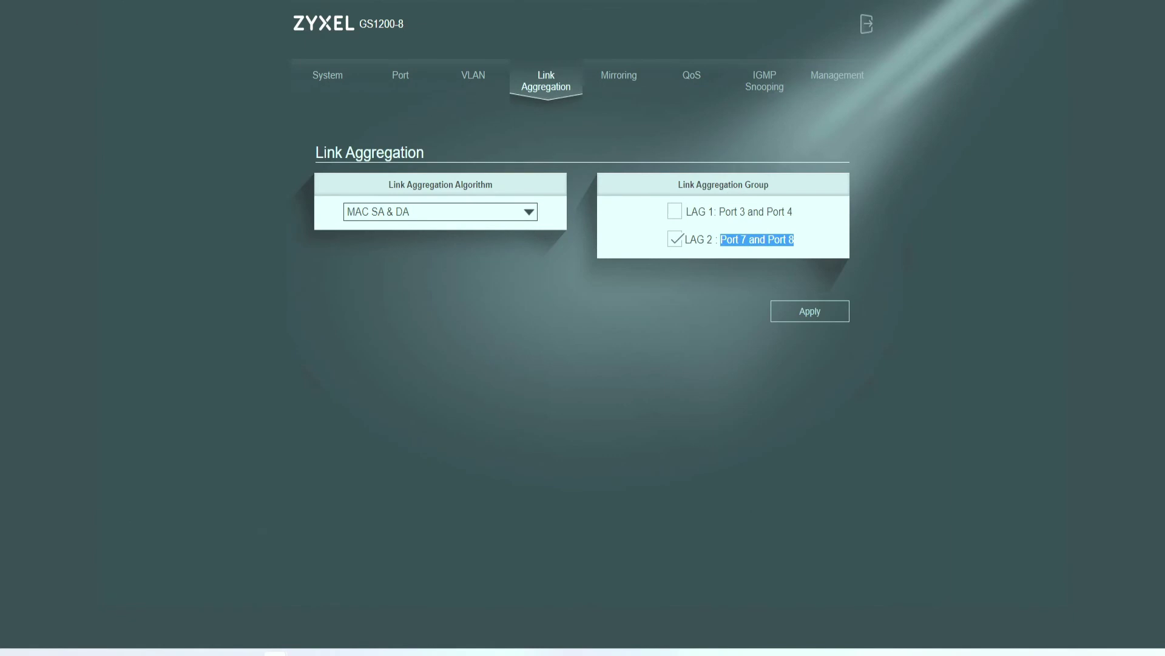
Compare the VLAN tagging and Link Aggregation diagrams in Google Images with the switch's LAG settings.
{"action": "key", "text": "alt+Tab"}
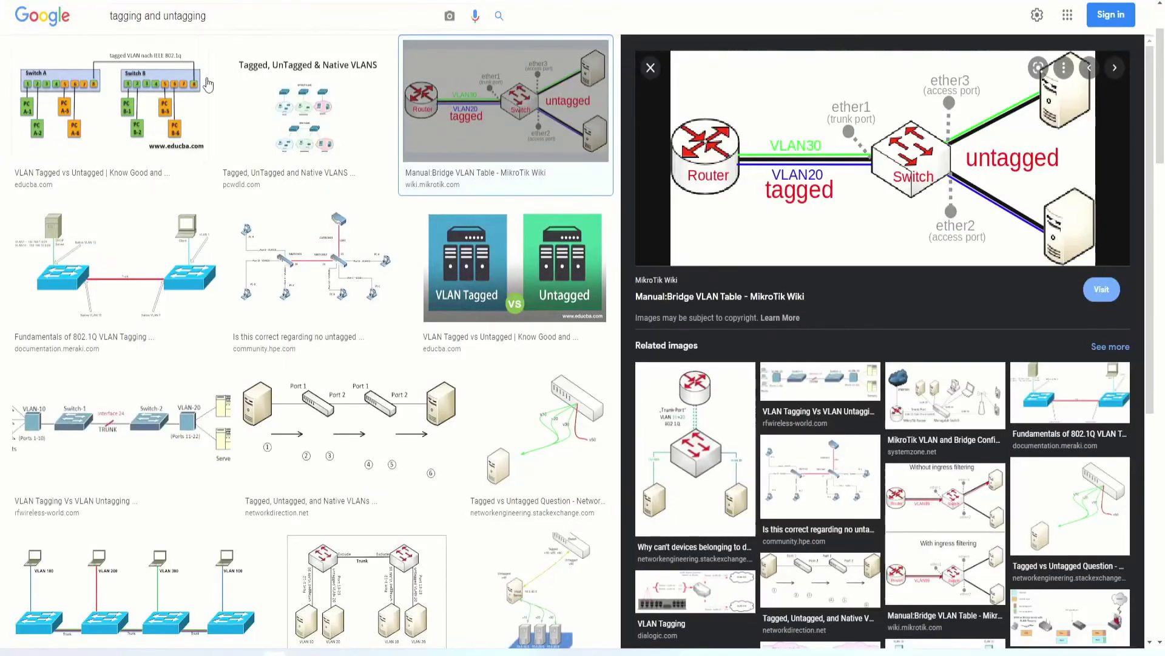
{"action": "key", "text": "alt+Tab"}
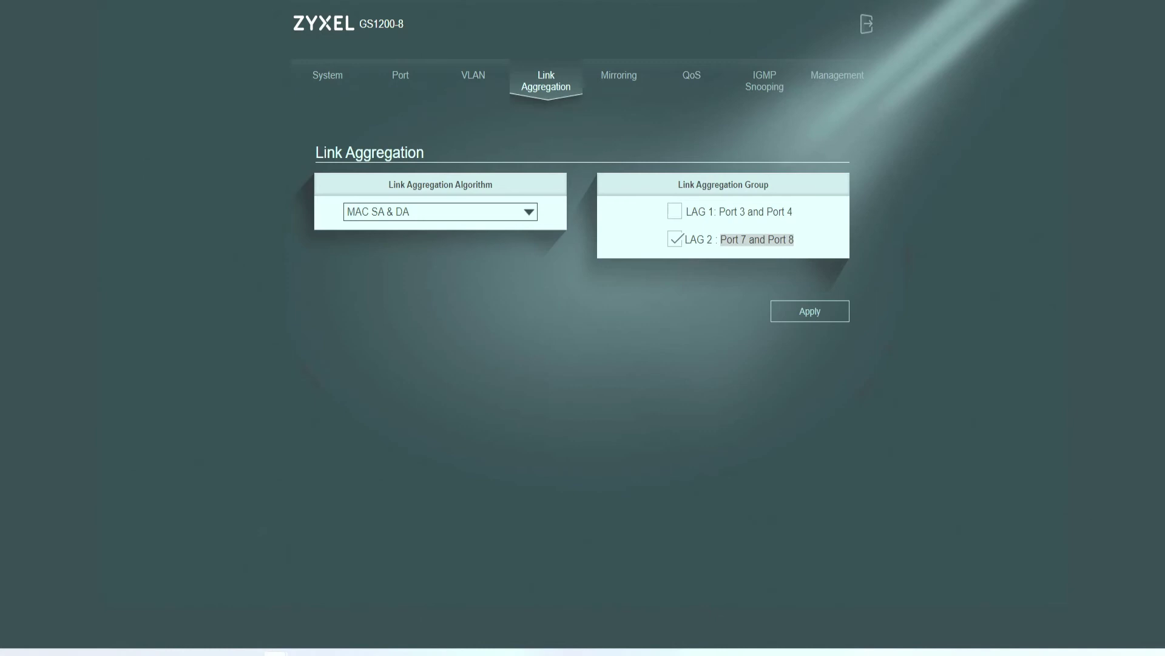
{"action": "key", "text": "alt+Tab"}
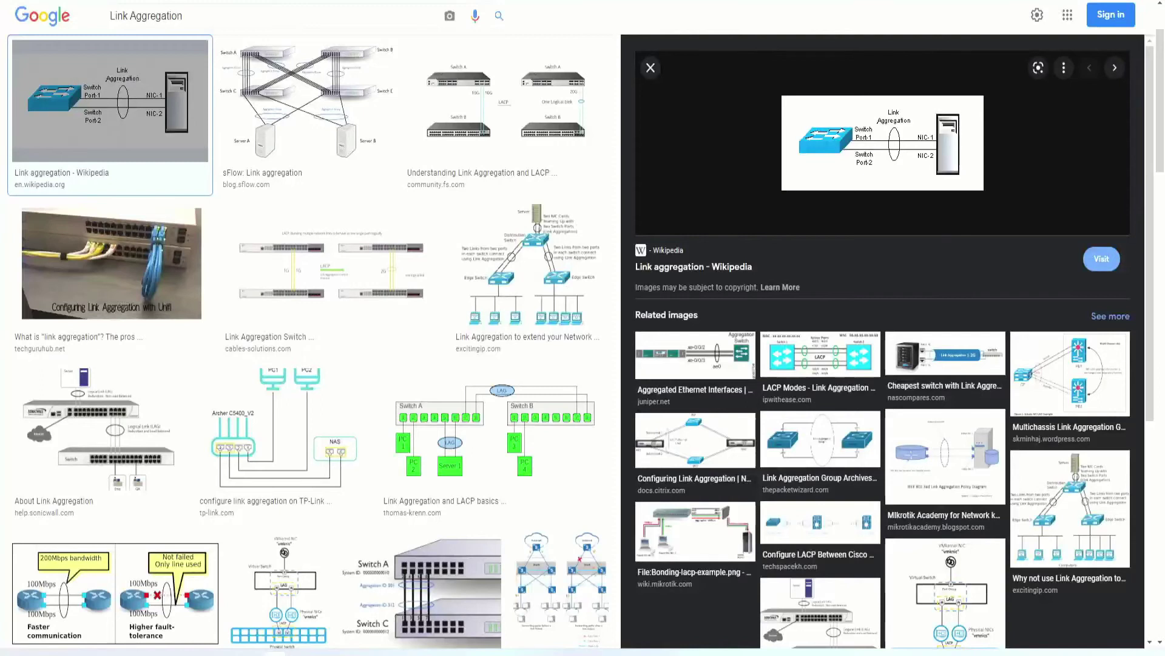
{"action": "scroll", "coordinate": [697, 151], "scroll_direction": "up", "scroll_amount": 1}
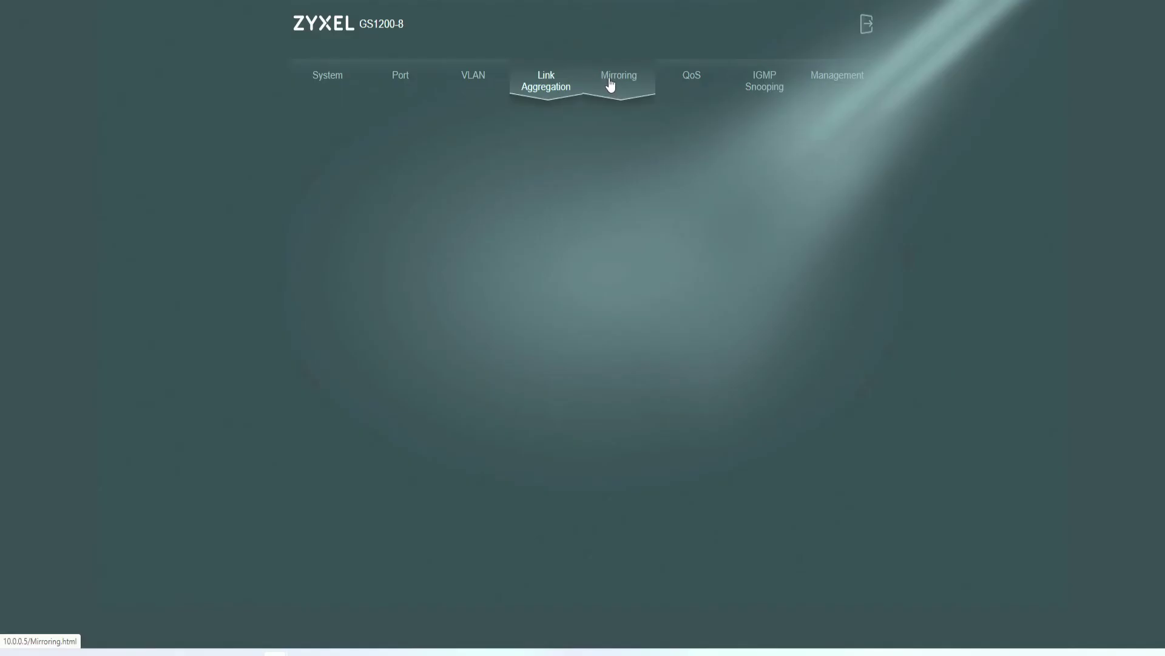
Enable port mirroring with port 6 monitoring ports 1–5, and apply.
{"action": "left_click", "coordinate": [611, 91]}
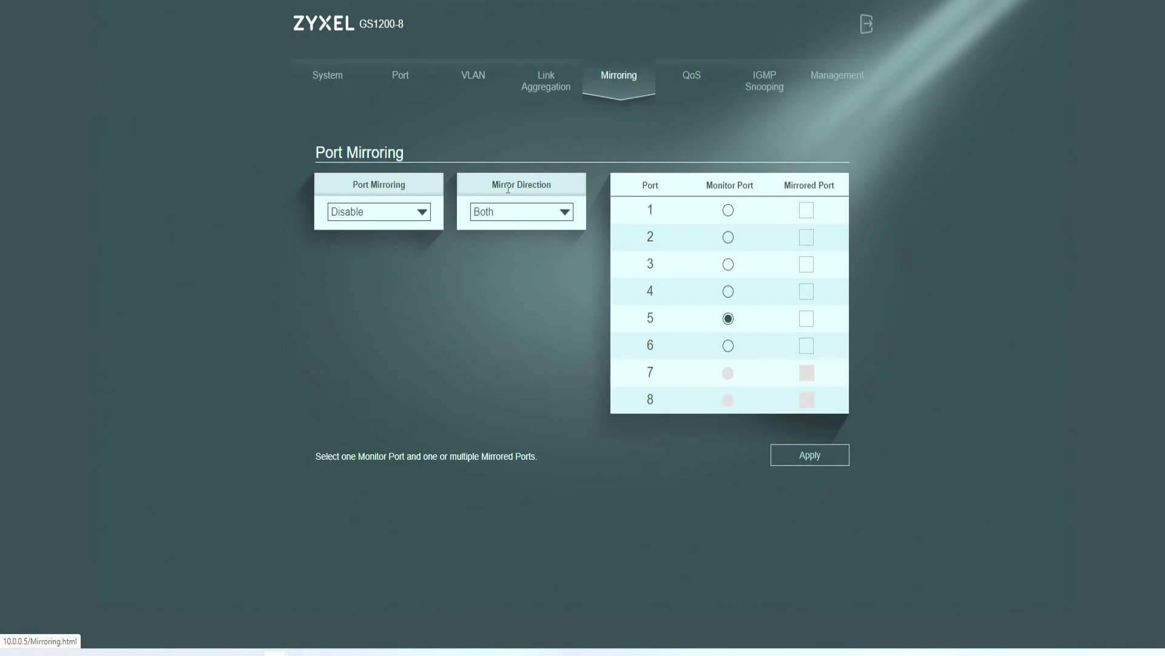
{"action": "left_click", "coordinate": [403, 215]}
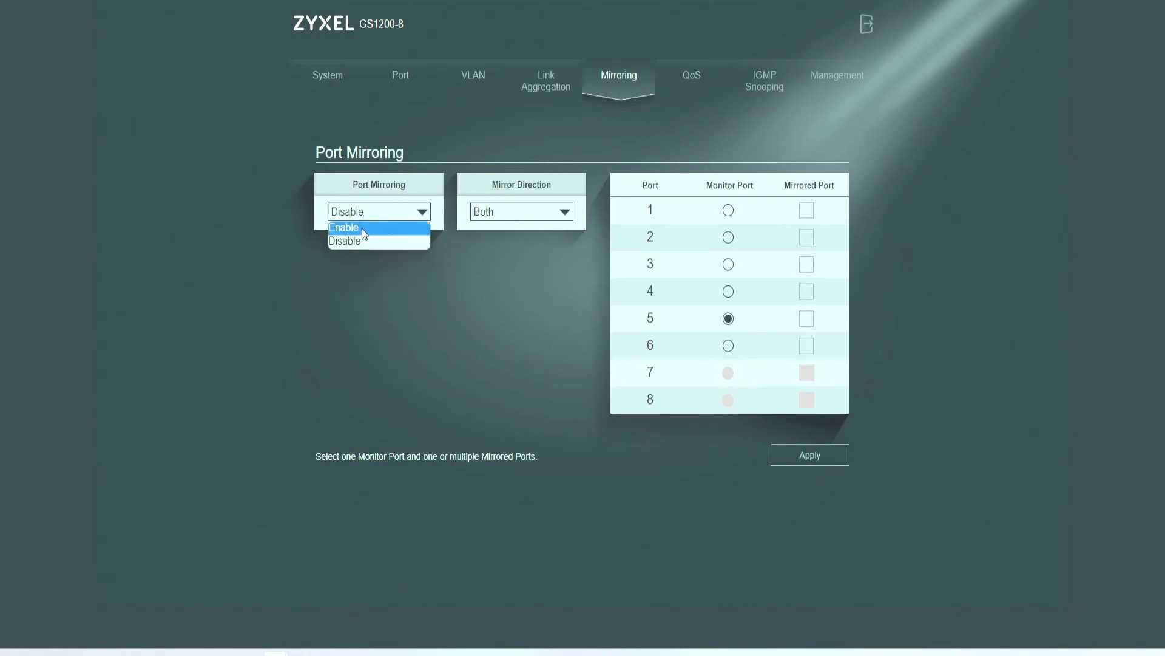
{"action": "left_click", "coordinate": [399, 213]}
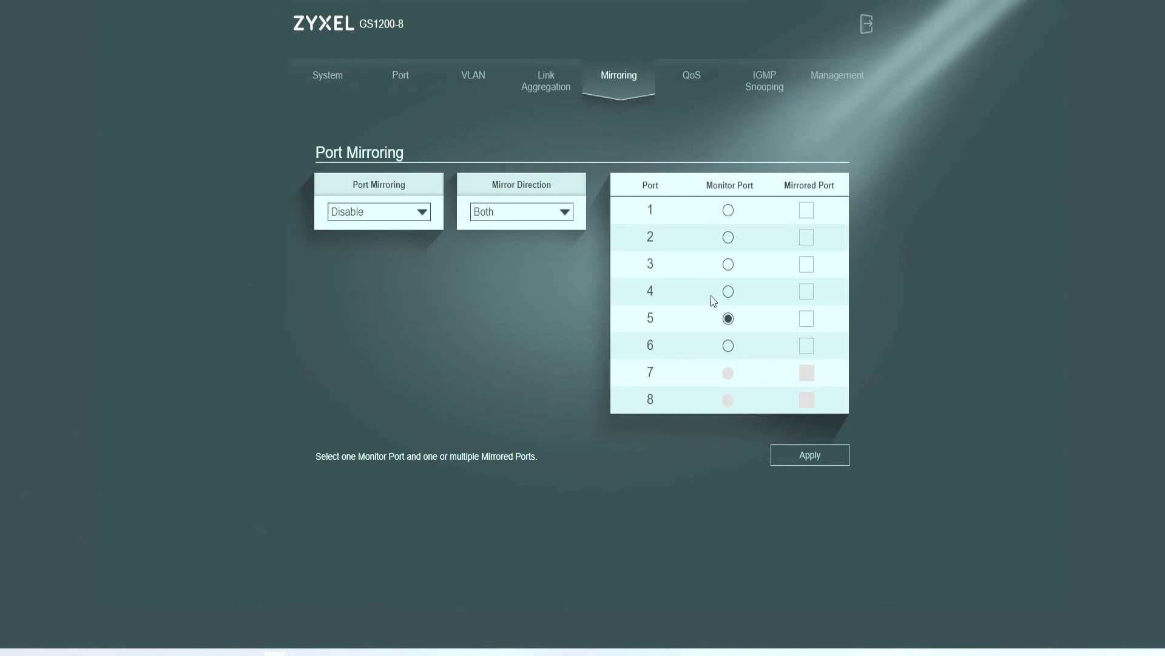
{"action": "left_click", "coordinate": [729, 347]}
{"action": "double_click", "coordinate": [647, 350]}
{"action": "left_click", "coordinate": [807, 319]}
{"action": "left_click", "coordinate": [807, 293]}
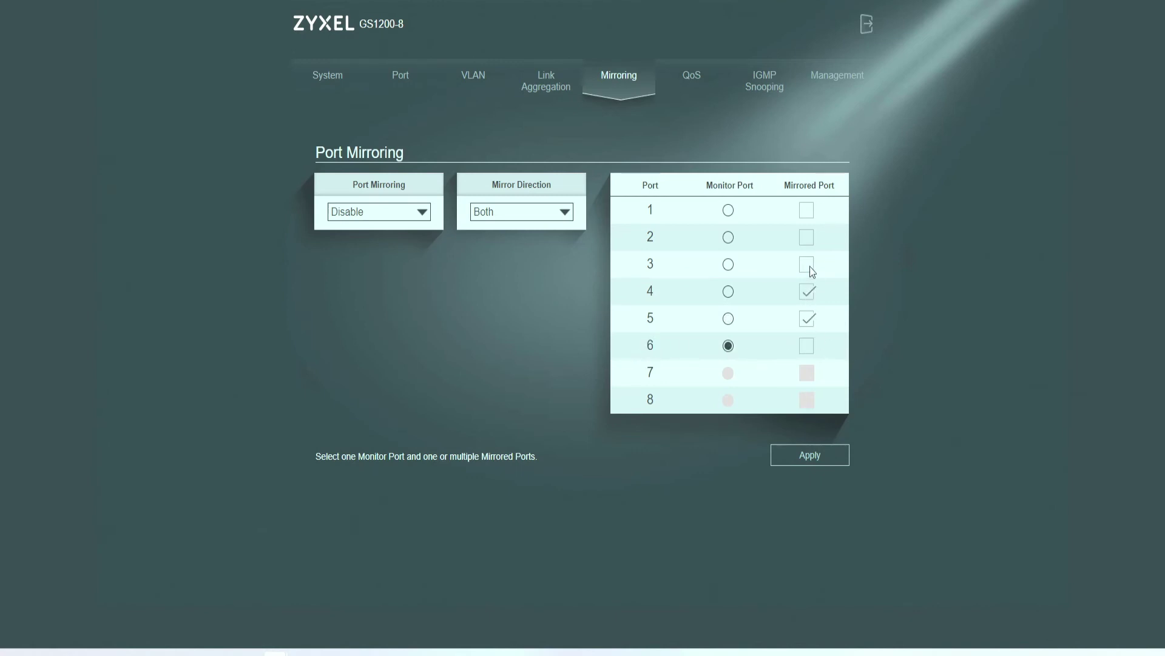
{"action": "left_click", "coordinate": [812, 457]}
Point out port 6 as the monitor port, then move on to the QoS page.
{"action": "double_click", "coordinate": [651, 344]}
{"action": "left_click", "coordinate": [652, 347]}
{"action": "double_click", "coordinate": [650, 344]}
{"action": "left_click", "coordinate": [644, 350]}
{"action": "left_click", "coordinate": [694, 90]}
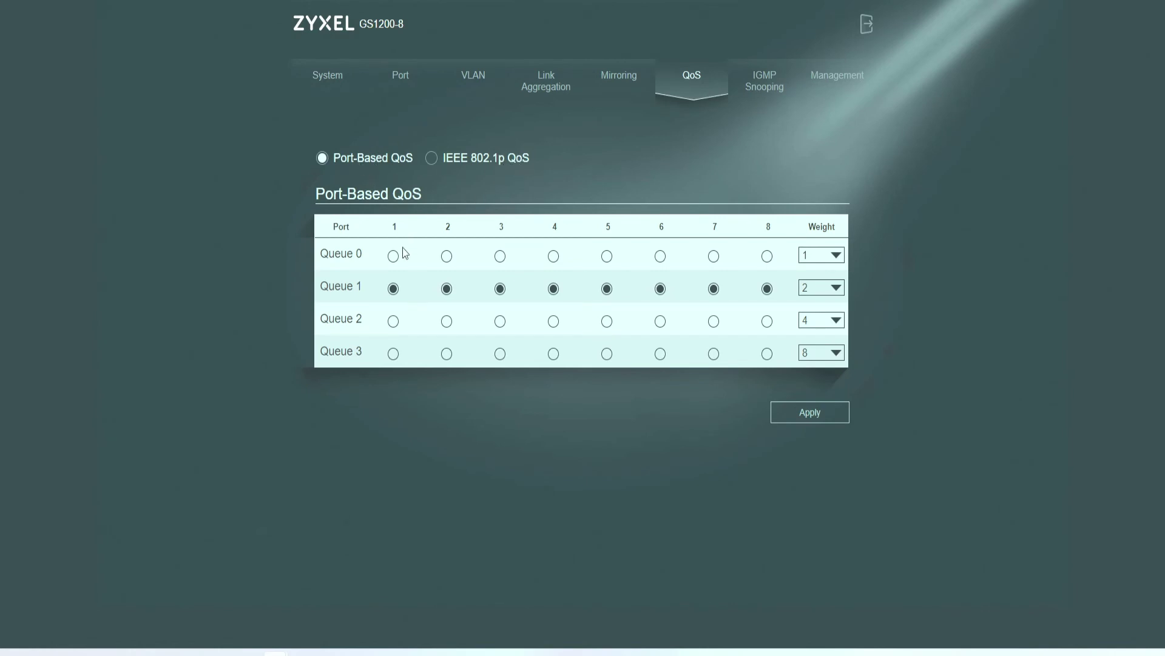
Put ports 3, 7 and 8 in Queue 0.
{"action": "left_click_drag", "start_coordinate": [417, 228], "coordinate": [795, 227]}
{"action": "left_click", "coordinate": [377, 235]}
{"action": "left_click", "coordinate": [501, 258]}
{"action": "left_click", "coordinate": [714, 257]}
{"action": "left_click", "coordinate": [768, 256]}
Put ports 1 and 2 in Queue 3, which has a weight of 8.
{"action": "left_click", "coordinate": [394, 354]}
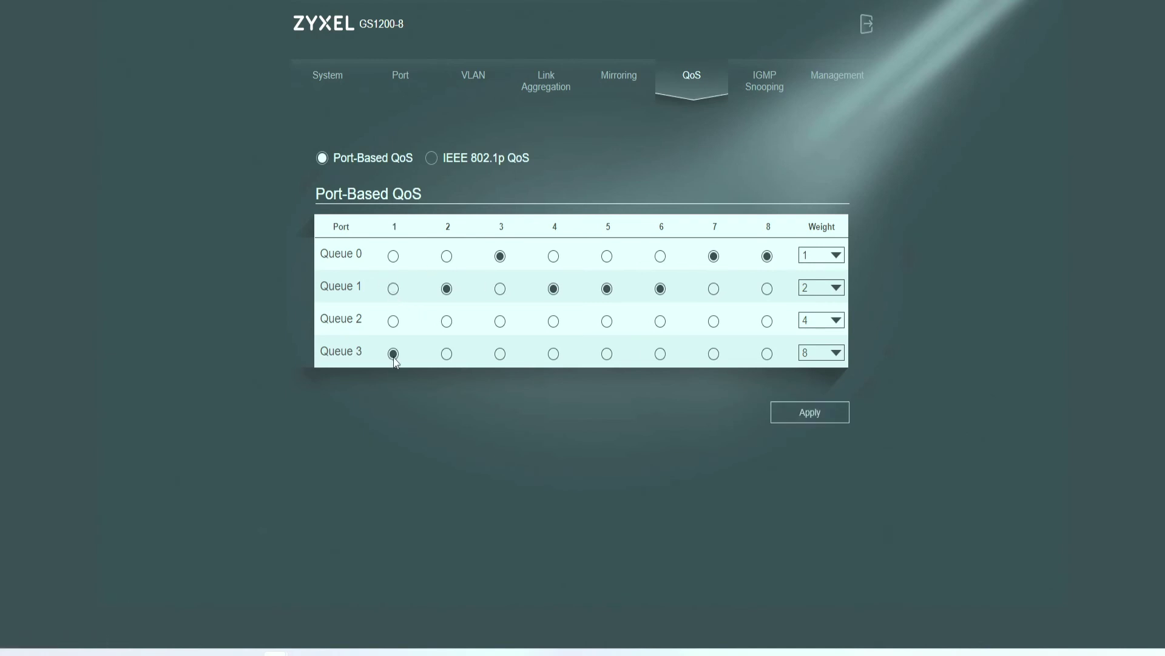
{"action": "left_click", "coordinate": [447, 355]}
{"action": "left_click_drag", "start_coordinate": [476, 239], "coordinate": [394, 233]}
{"action": "left_click", "coordinate": [821, 352]}
{"action": "left_click", "coordinate": [593, 417]}
Keep port 4 in Queue 1, move port 6 to Queue 2, and apply the port-based QoS.
{"action": "left_click", "coordinate": [553, 318]}
{"action": "left_click", "coordinate": [554, 289]}
{"action": "left_click", "coordinate": [660, 321]}
{"action": "left_click_drag", "start_coordinate": [324, 321], "coordinate": [370, 322]}
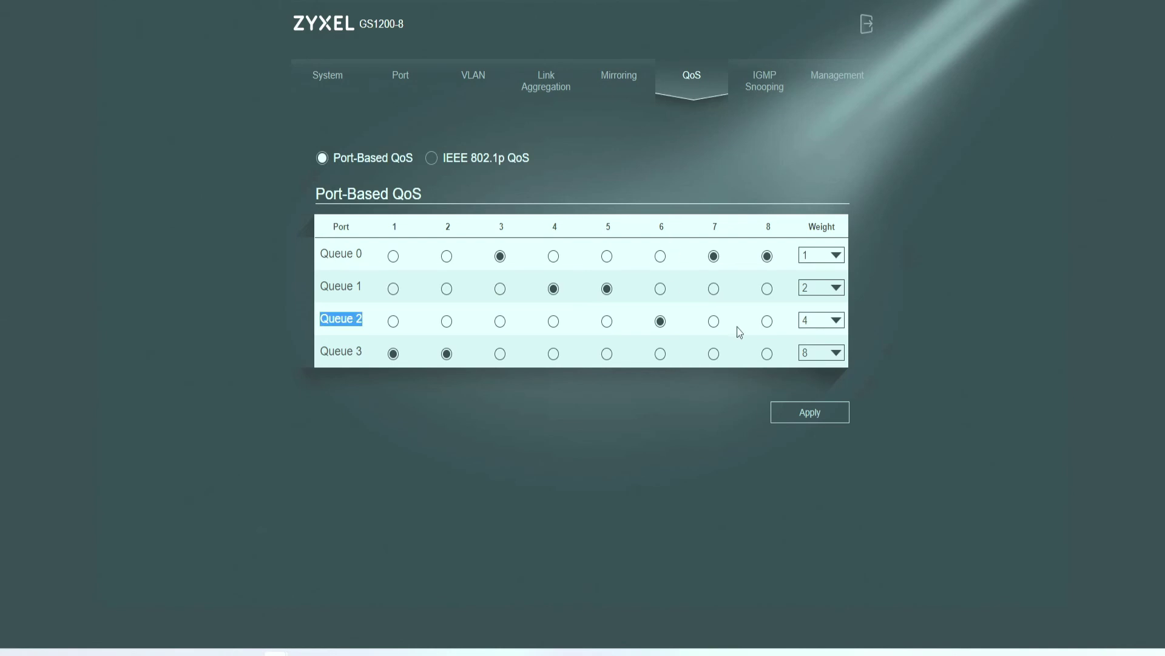
{"action": "left_click", "coordinate": [820, 413]}
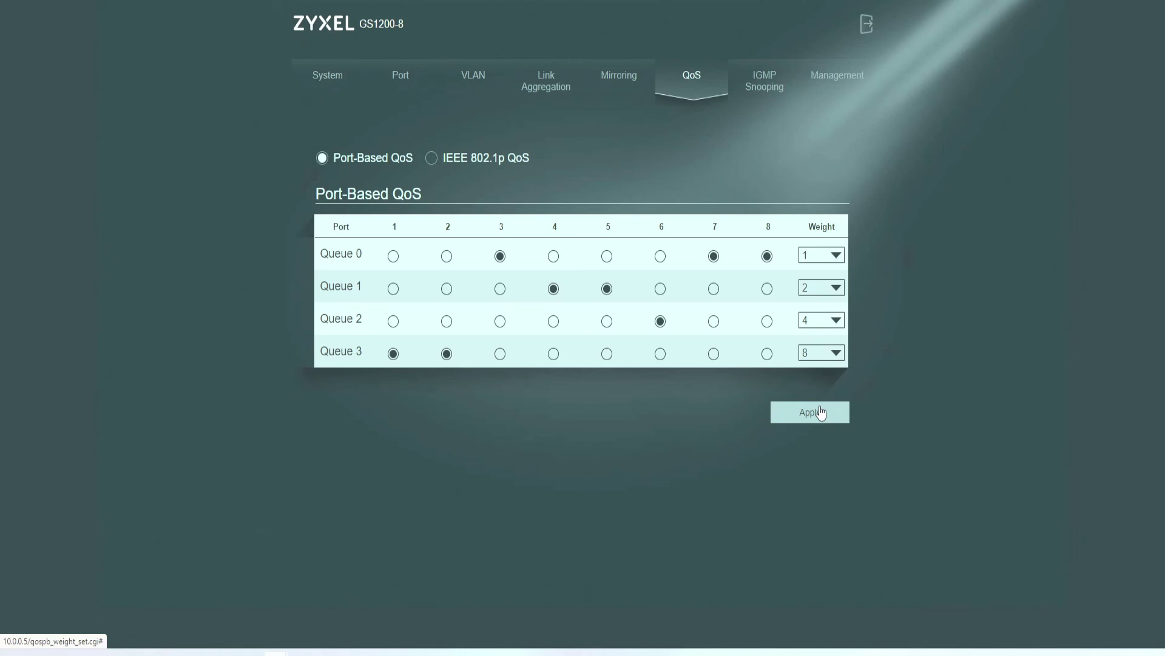
{"action": "left_click", "coordinate": [763, 96]}
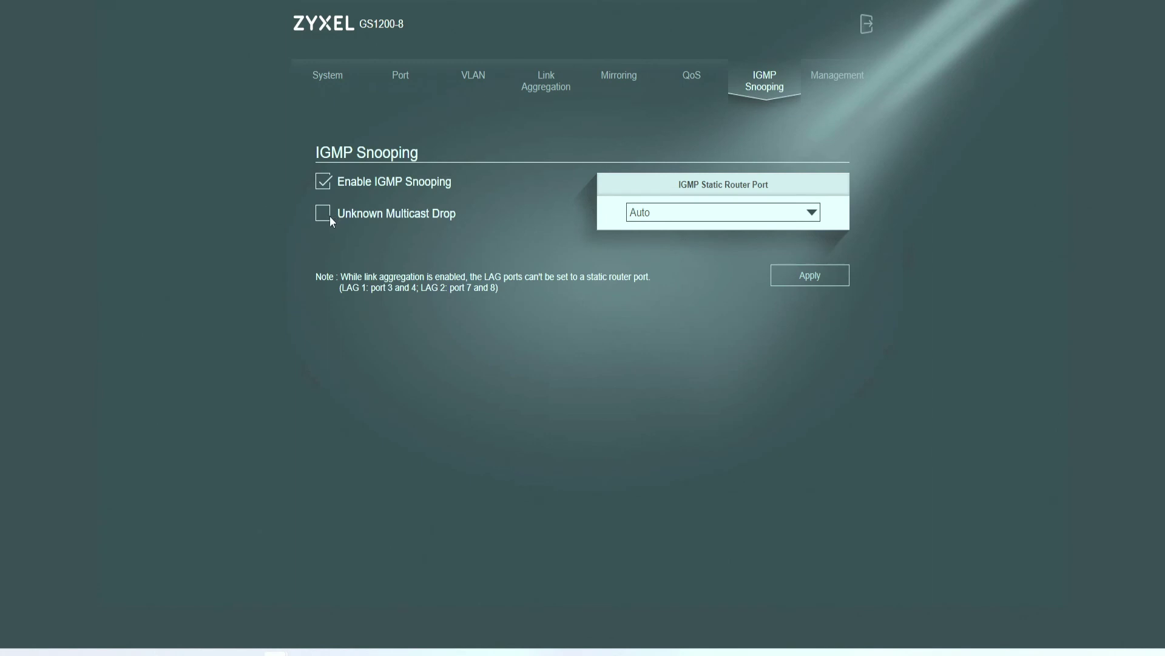
Enable Unknown Multicast Drop with IGMP snooping on and Static Router Port on Auto, and apply.
{"action": "left_click_drag", "start_coordinate": [336, 181], "coordinate": [386, 214]}
{"action": "left_click", "coordinate": [727, 213]}
{"action": "left_click", "coordinate": [727, 214]}
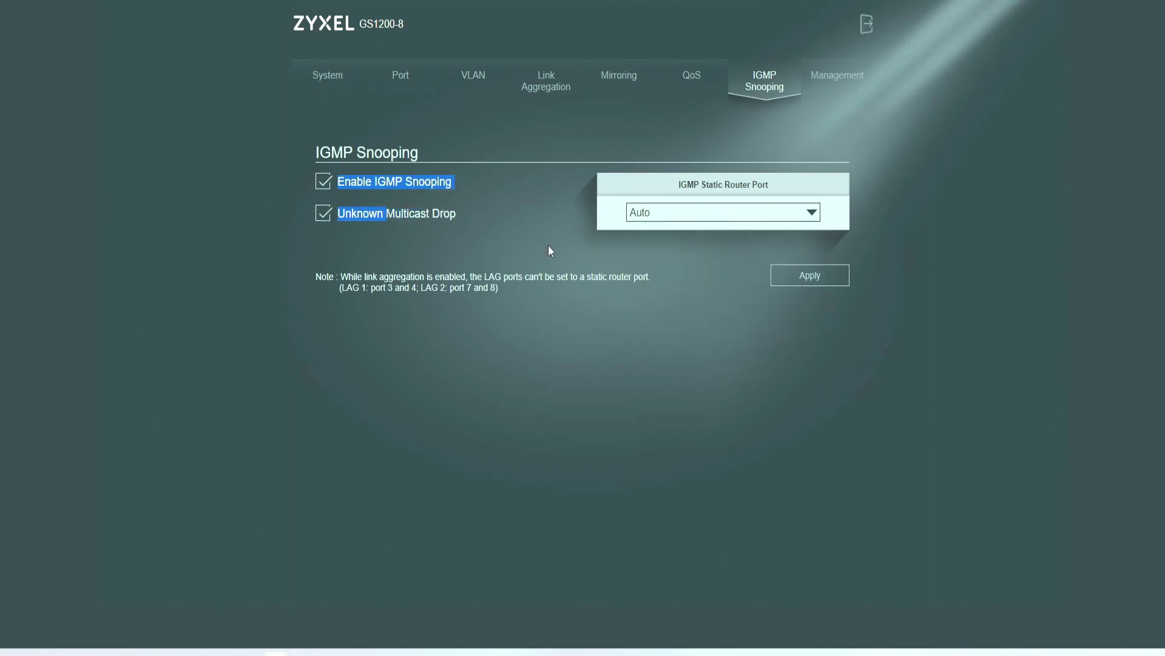
{"action": "left_click", "coordinate": [808, 274]}
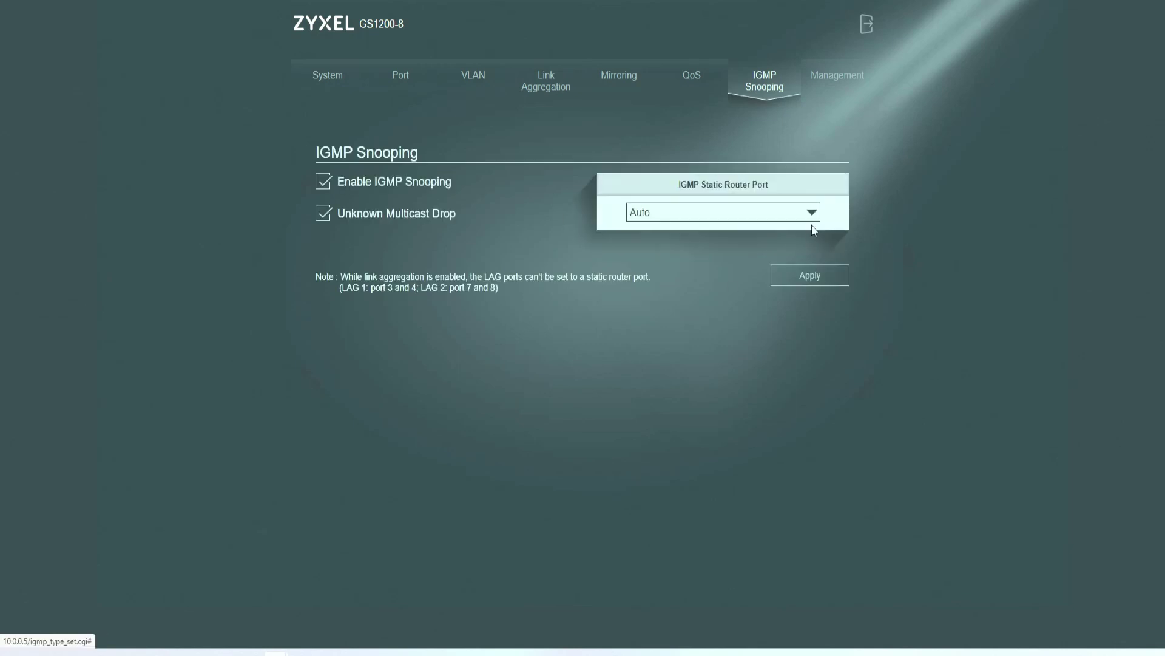
Review the note about link aggregation ports, then go to the Management page.
{"action": "left_click_drag", "start_coordinate": [354, 277], "coordinate": [549, 274]}
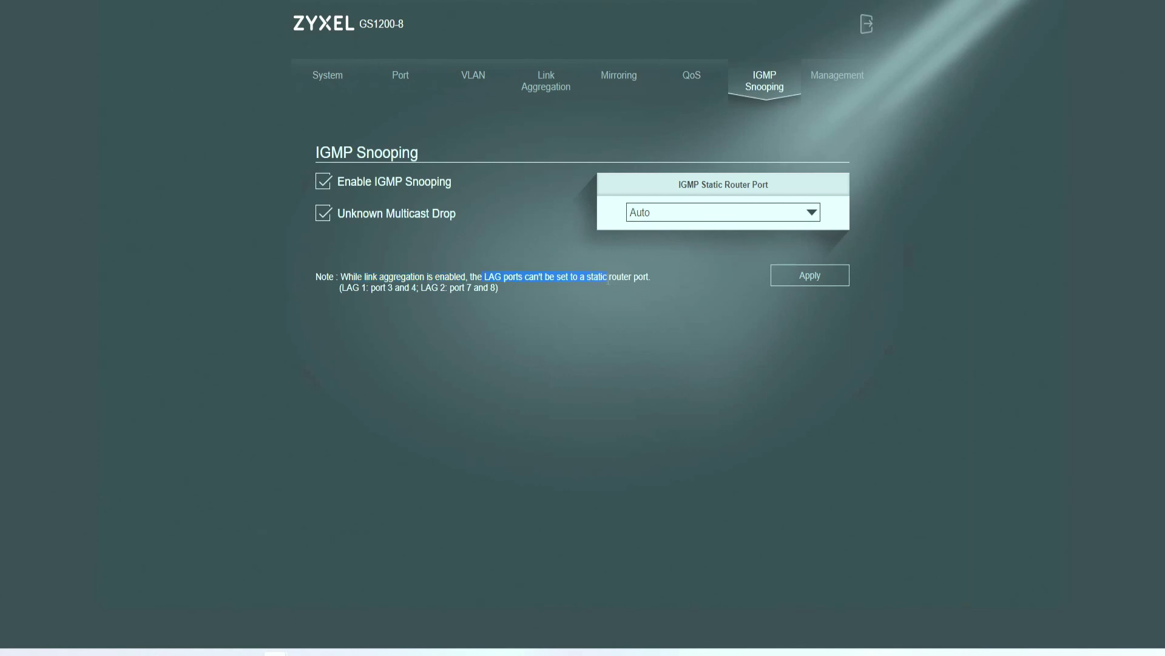
{"action": "left_click_drag", "start_coordinate": [341, 287], "coordinate": [464, 287]}
{"action": "left_click", "coordinate": [826, 78]}
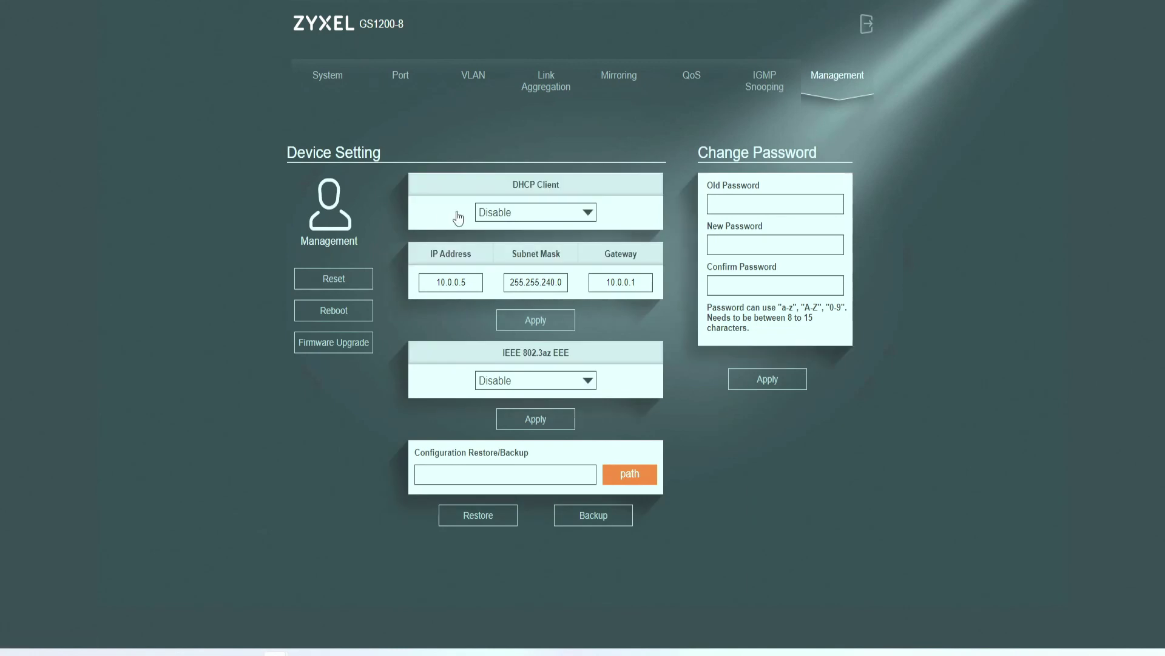
Check the IP 10.0.0.5, mask and gateway, then set IEEE 802.3az EEE to Enable and apply.
{"action": "left_click_drag", "start_coordinate": [479, 281], "coordinate": [411, 284]}
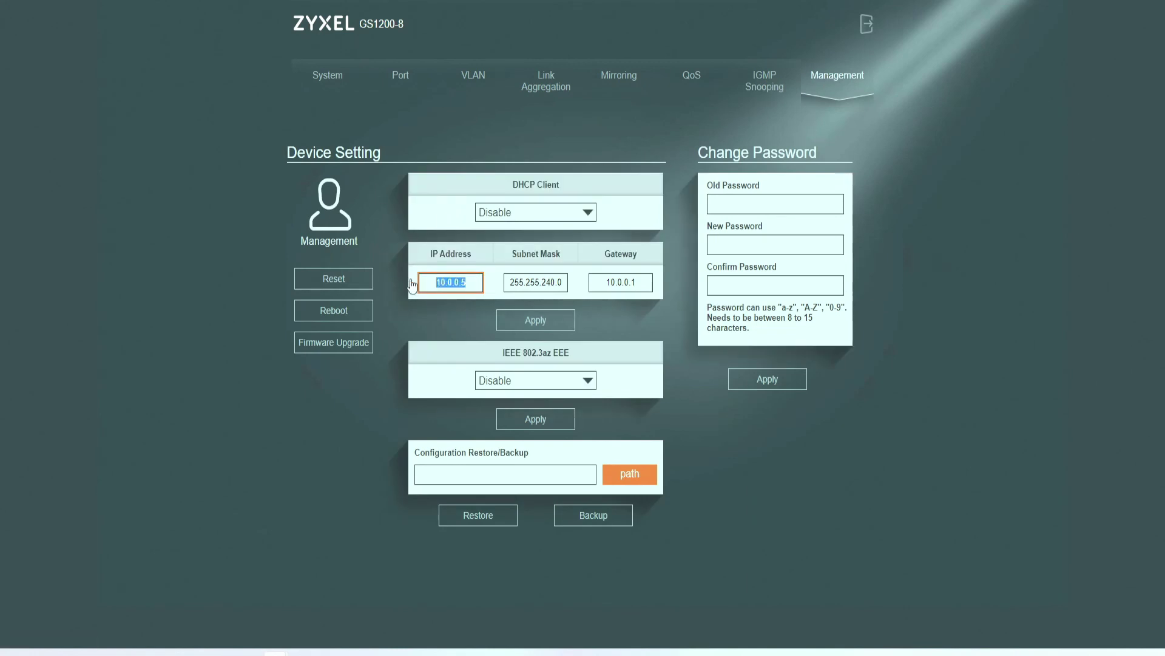
{"action": "left_click", "coordinate": [472, 284]}
{"action": "left_click_drag", "start_coordinate": [547, 282], "coordinate": [556, 282]}
{"action": "left_click_drag", "start_coordinate": [646, 281], "coordinate": [584, 286]}
{"action": "left_click", "coordinate": [545, 386]}
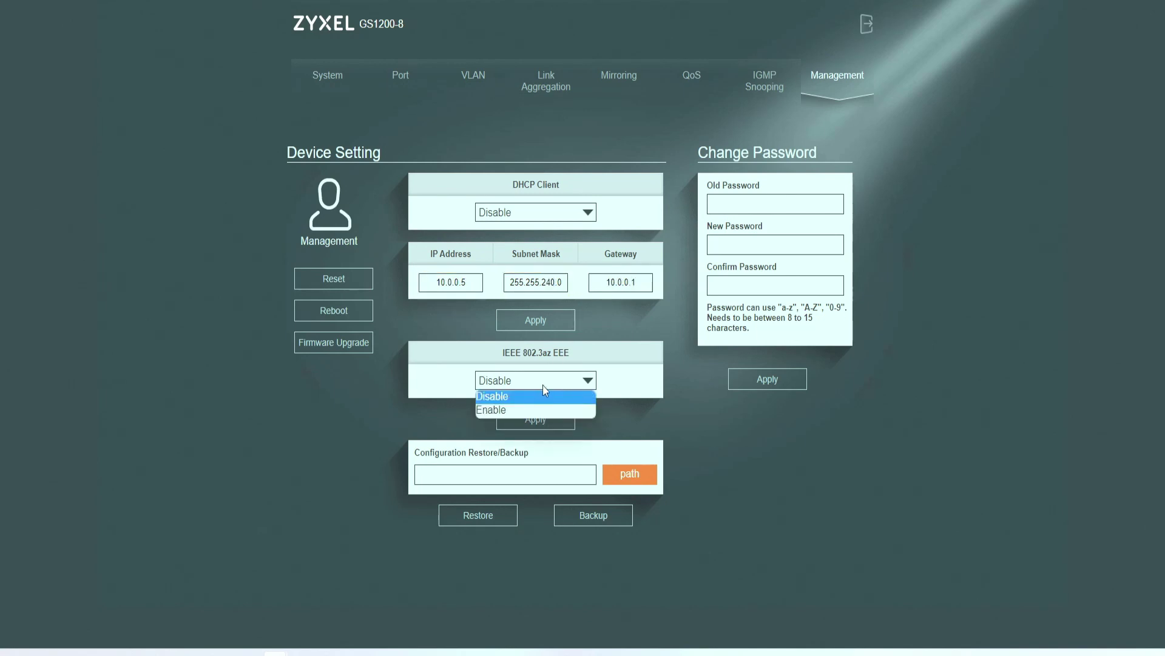
{"action": "left_click", "coordinate": [516, 409]}
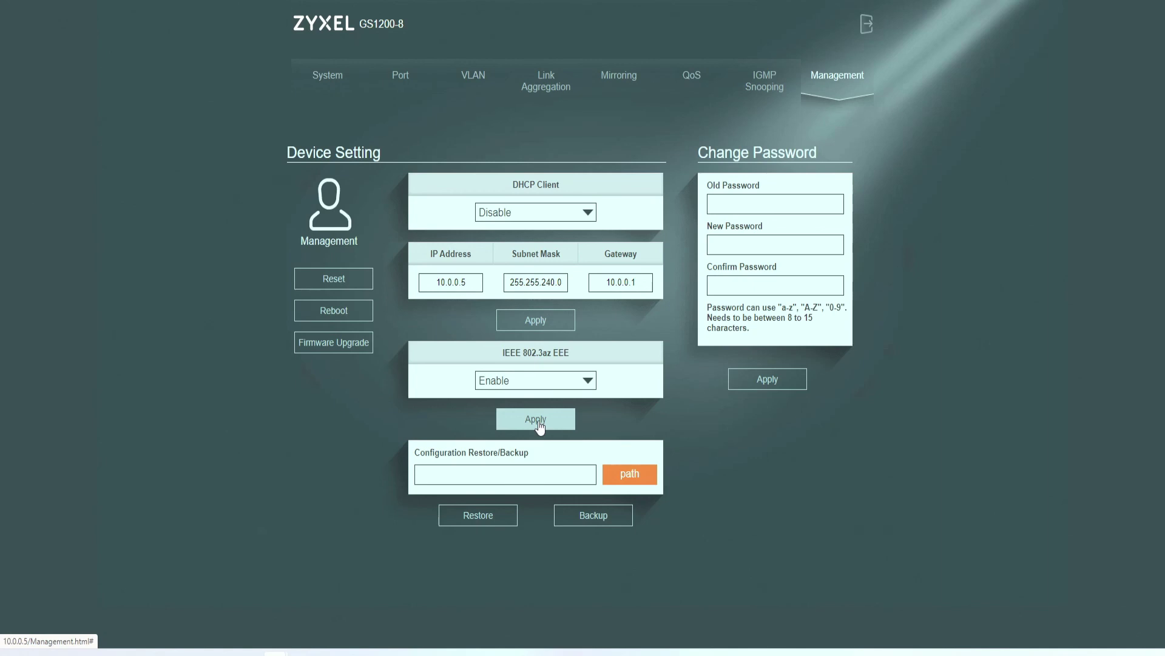
{"action": "left_click", "coordinate": [538, 422]}
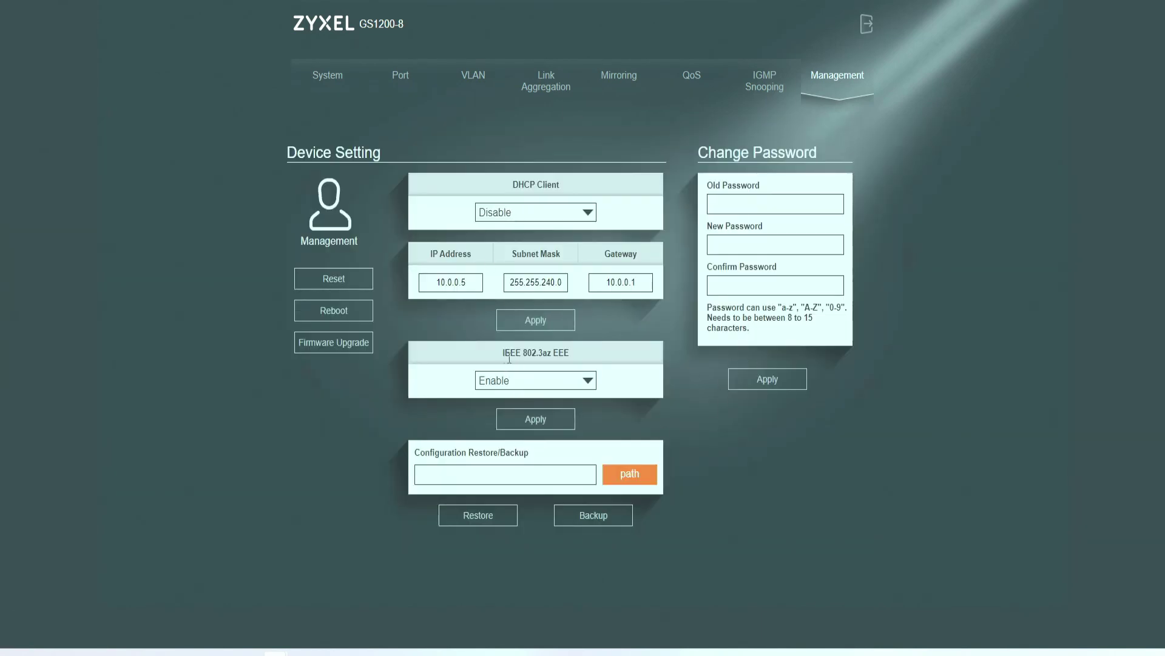
Copy the 'IEEE 802.3az EEE' heading text and switch to the other window.
{"action": "left_click_drag", "start_coordinate": [504, 352], "coordinate": [577, 352]}
{"action": "left_click", "coordinate": [474, 366]}
{"action": "right_click", "coordinate": [577, 353]}
{"action": "left_click", "coordinate": [584, 366]}
{"action": "key", "text": "alt+Tab"}
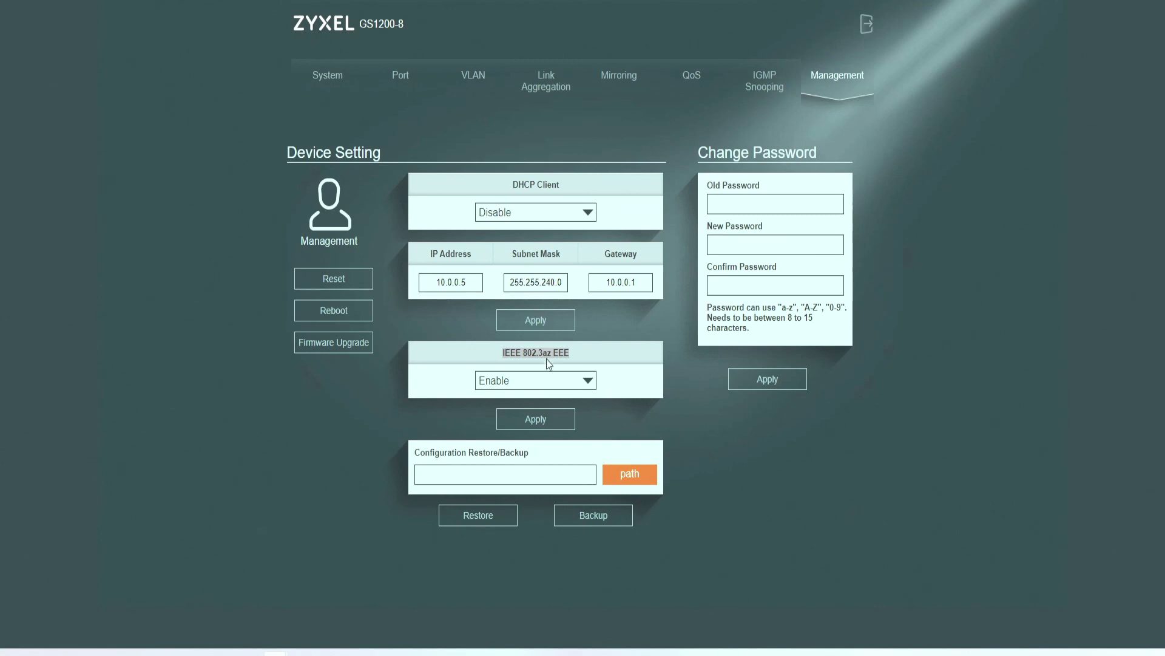
{"action": "left_click", "coordinate": [559, 387]}
{"action": "left_click", "coordinate": [559, 388]}
{"action": "left_click", "coordinate": [328, 456]}
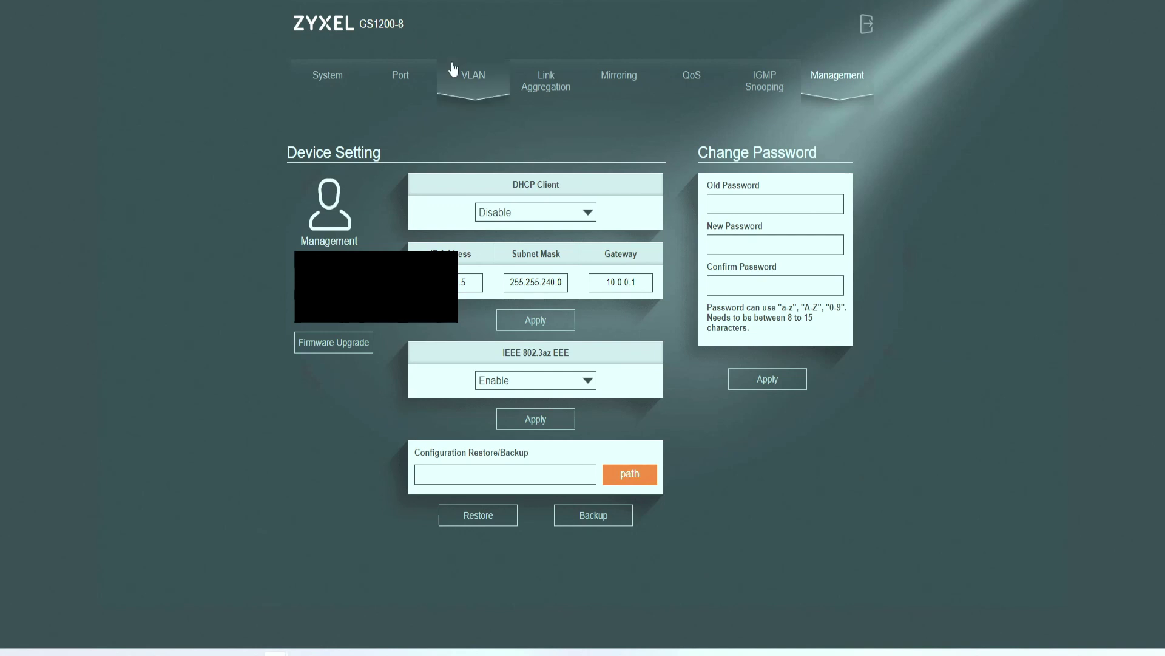
Review the System Information, firmware version and Normal loop status on the System page.
{"action": "left_click", "coordinate": [328, 84]}
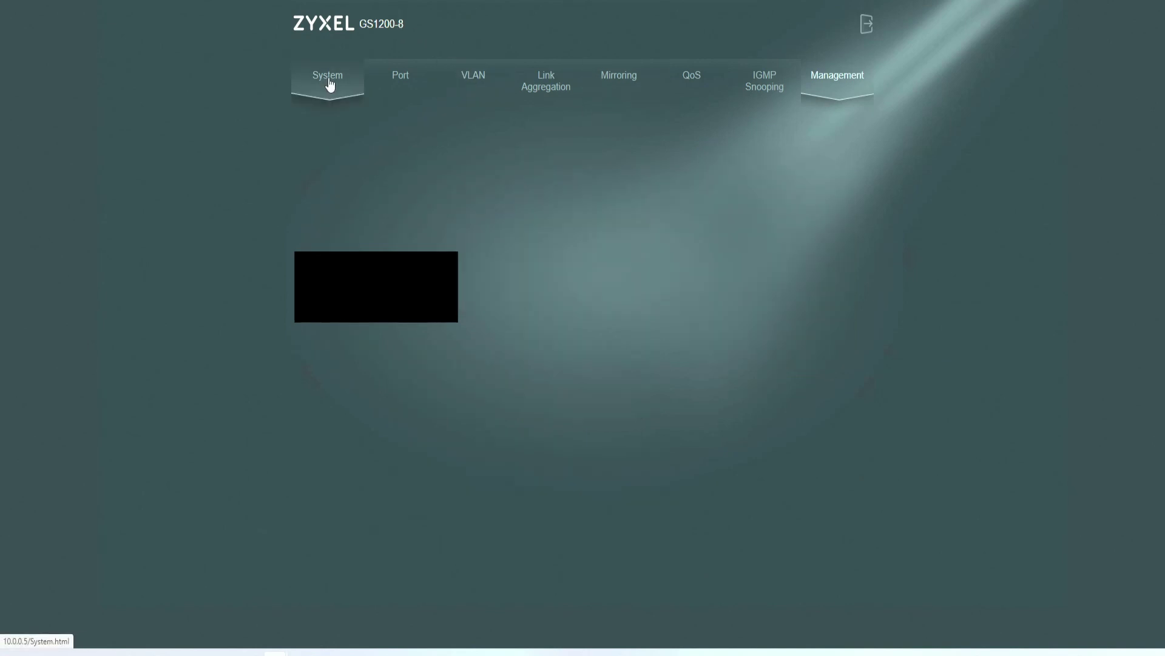
{"action": "scroll", "coordinate": [849, 473], "scroll_direction": "down", "scroll_amount": 1}
{"action": "scroll", "coordinate": [807, 464], "scroll_direction": "up", "scroll_amount": 1}
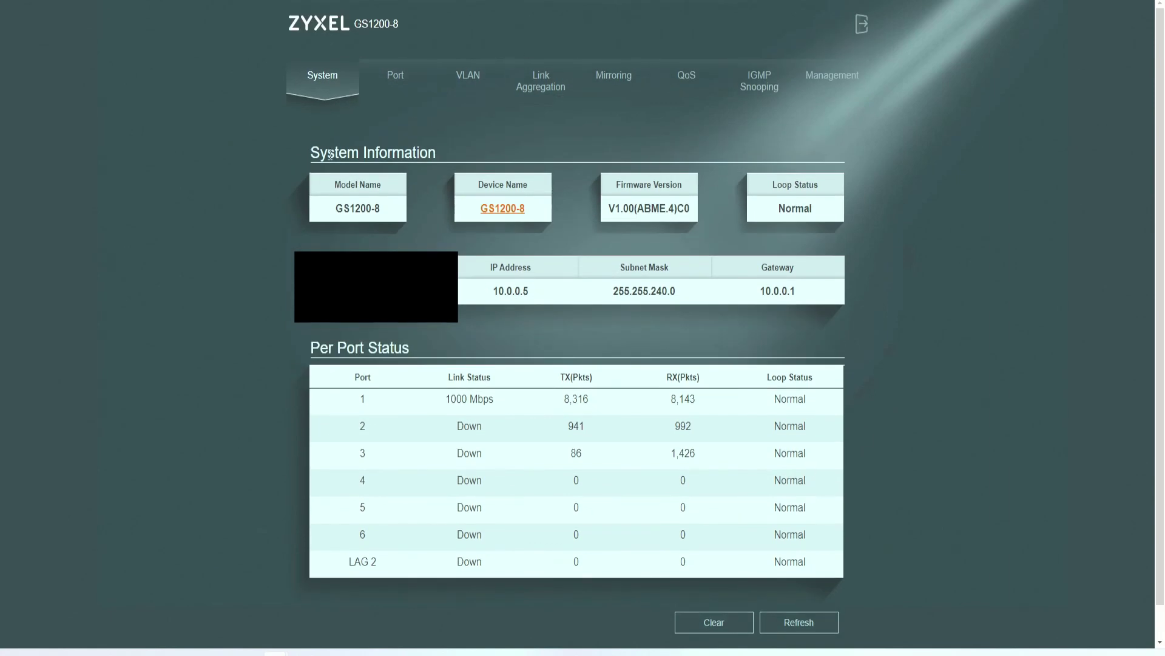
{"action": "left_click_drag", "start_coordinate": [310, 148], "coordinate": [442, 162]}
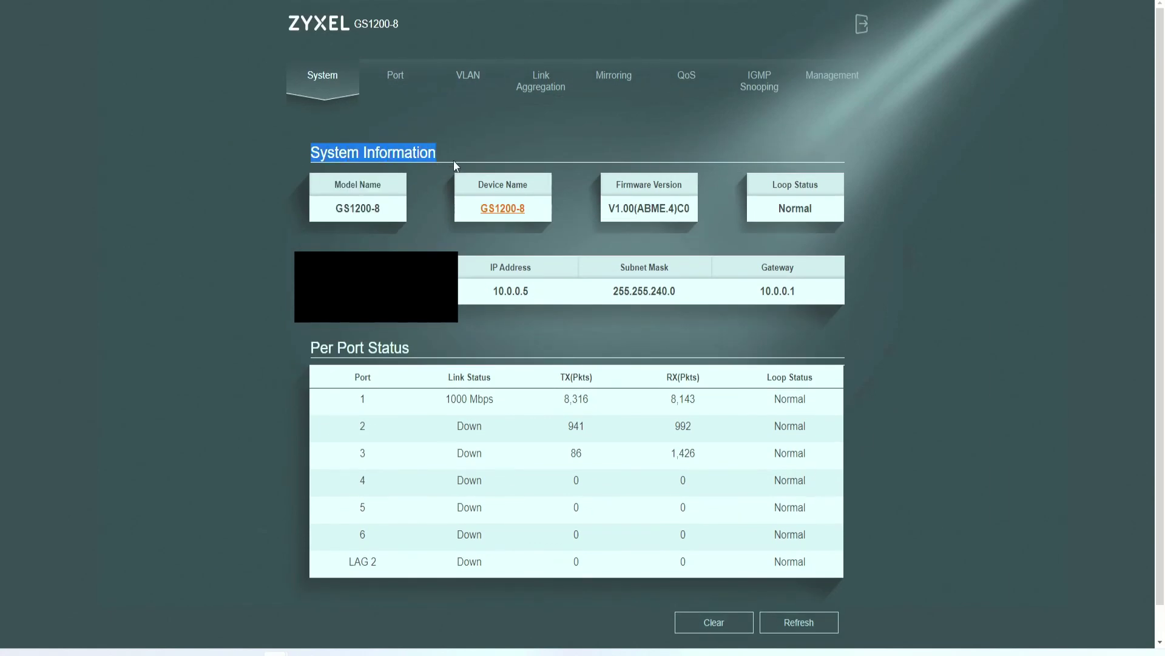
{"action": "left_click_drag", "start_coordinate": [692, 210], "coordinate": [605, 209]}
{"action": "left_click_drag", "start_coordinate": [812, 209], "coordinate": [778, 209]}
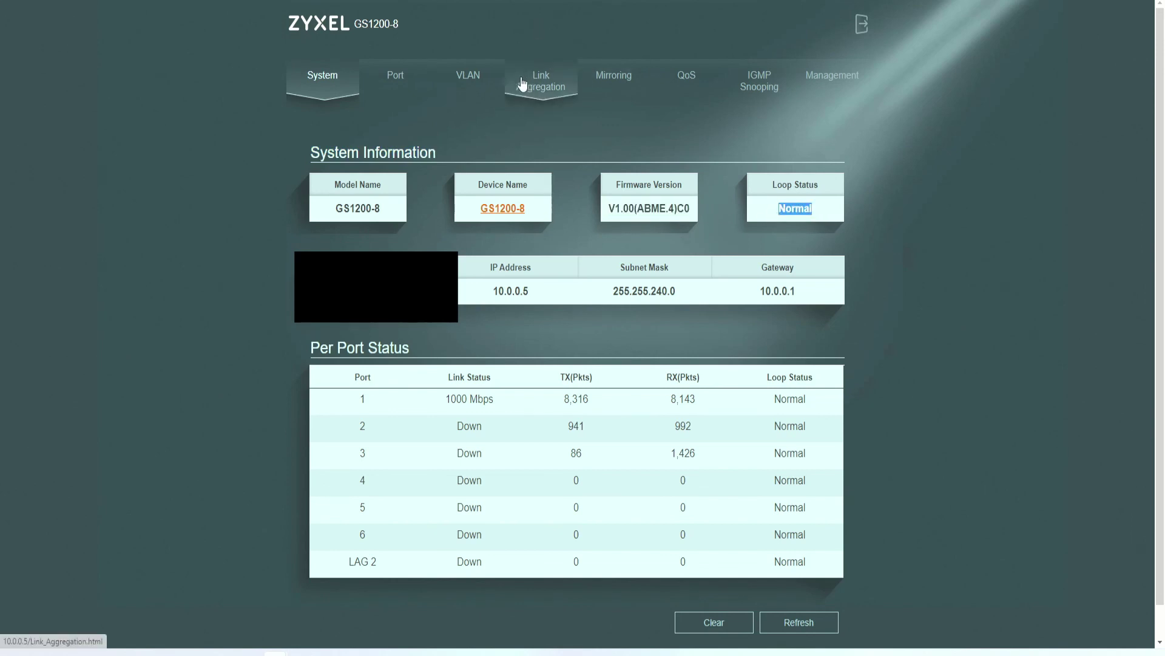
Glance at the VLAN and Port pages, then return to System.
{"action": "left_click", "coordinate": [476, 77]}
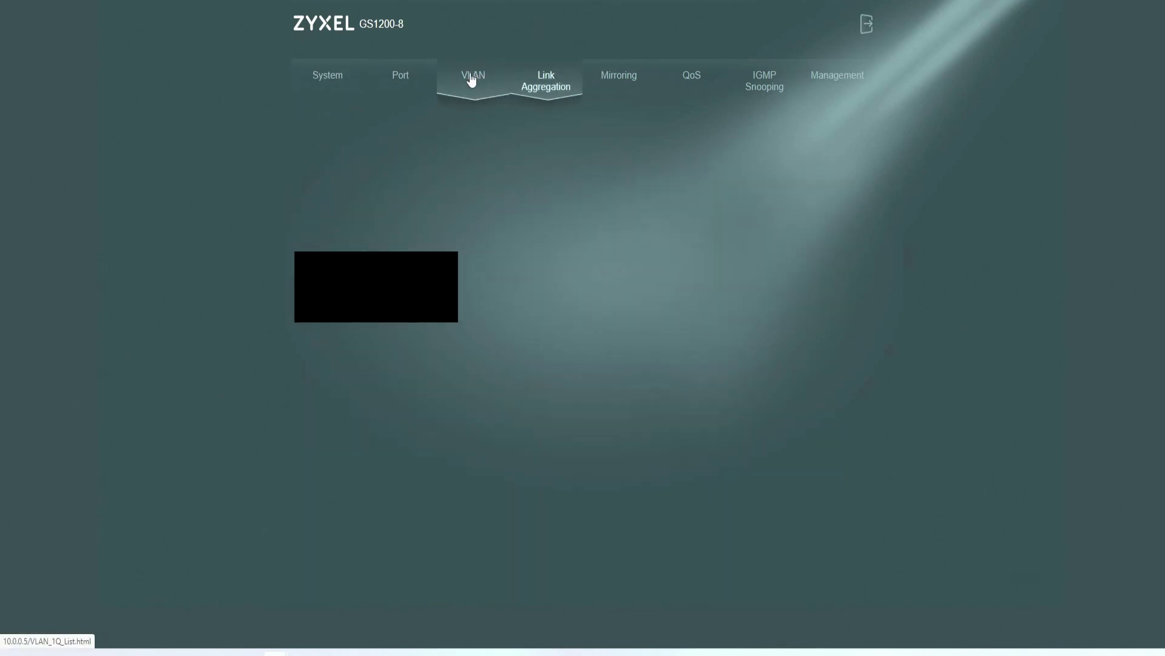
{"action": "left_click", "coordinate": [401, 78]}
{"action": "left_click", "coordinate": [316, 78]}
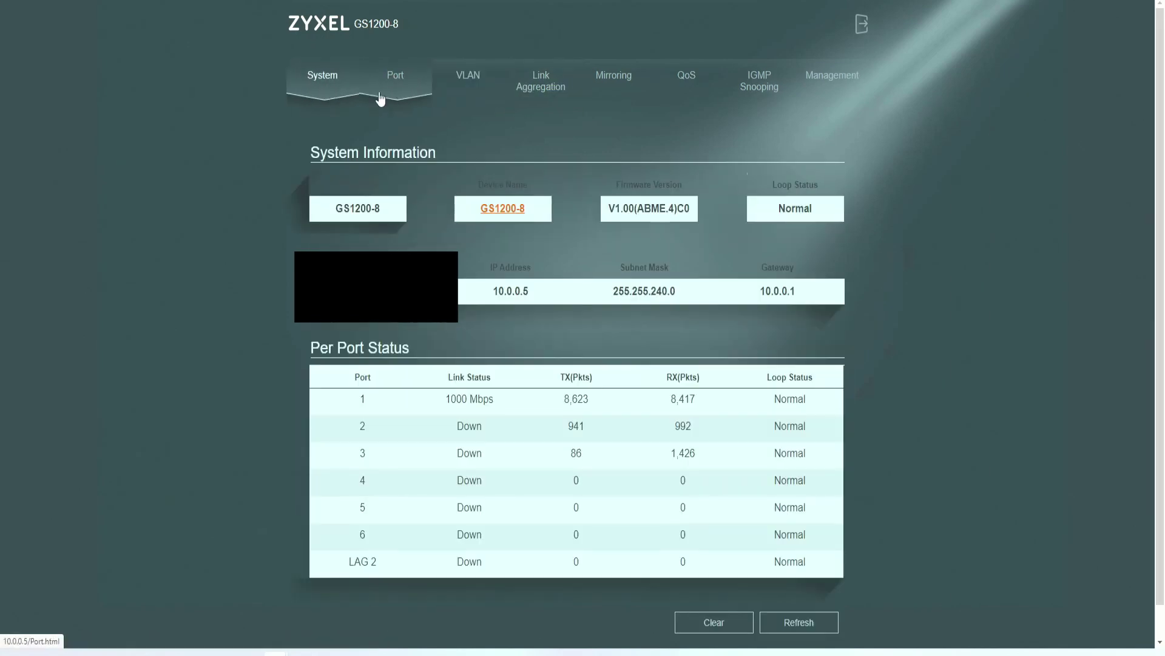